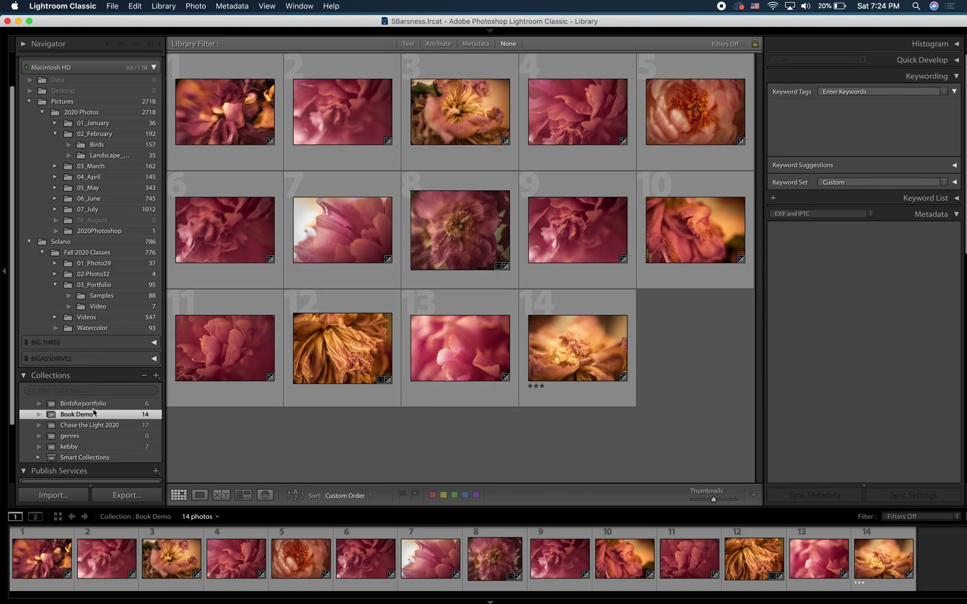
Step: Open the photos of the Book Demo collection in the Book module
key("super+a")
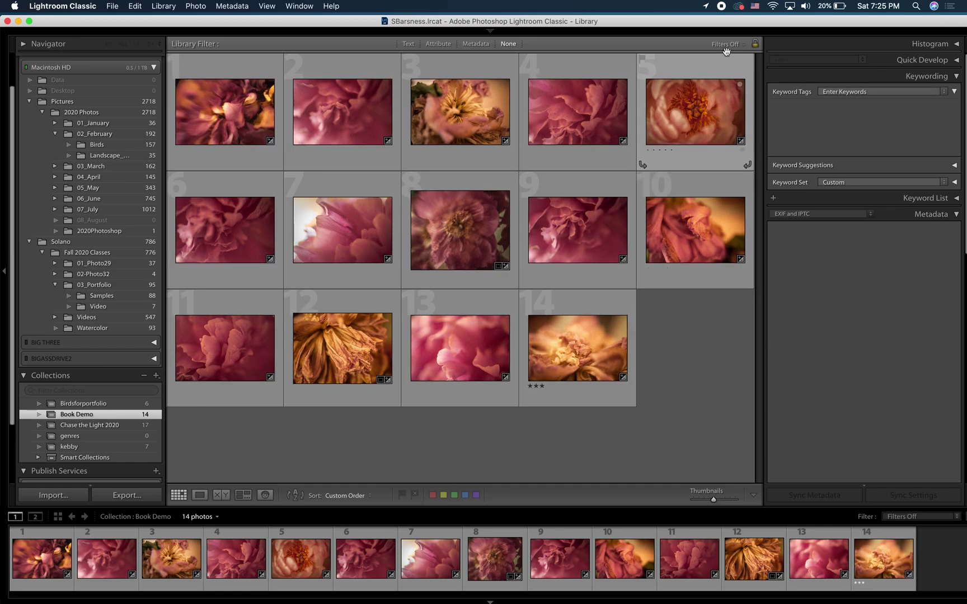
mouse_move(621, 28)
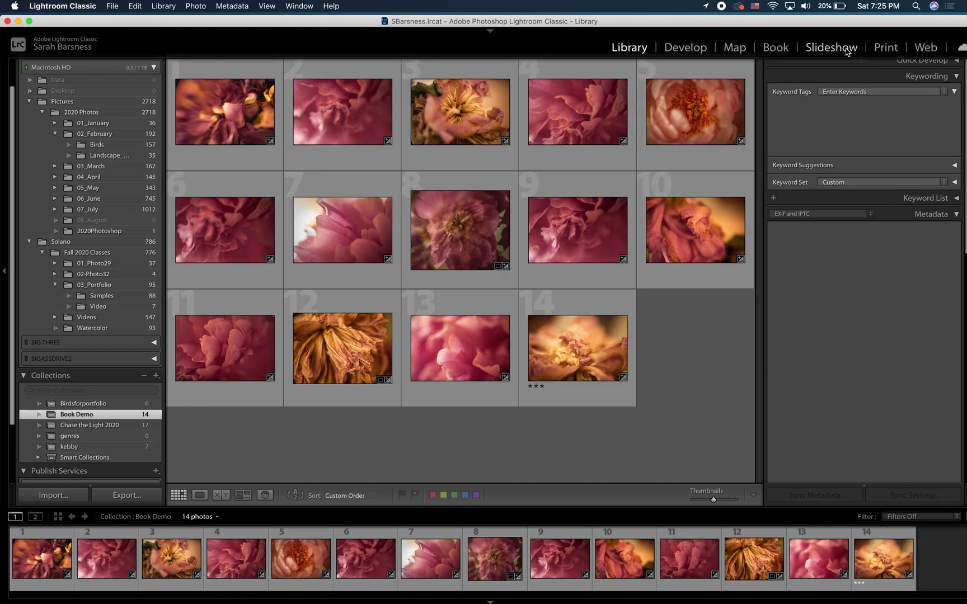
left_click(775, 47)
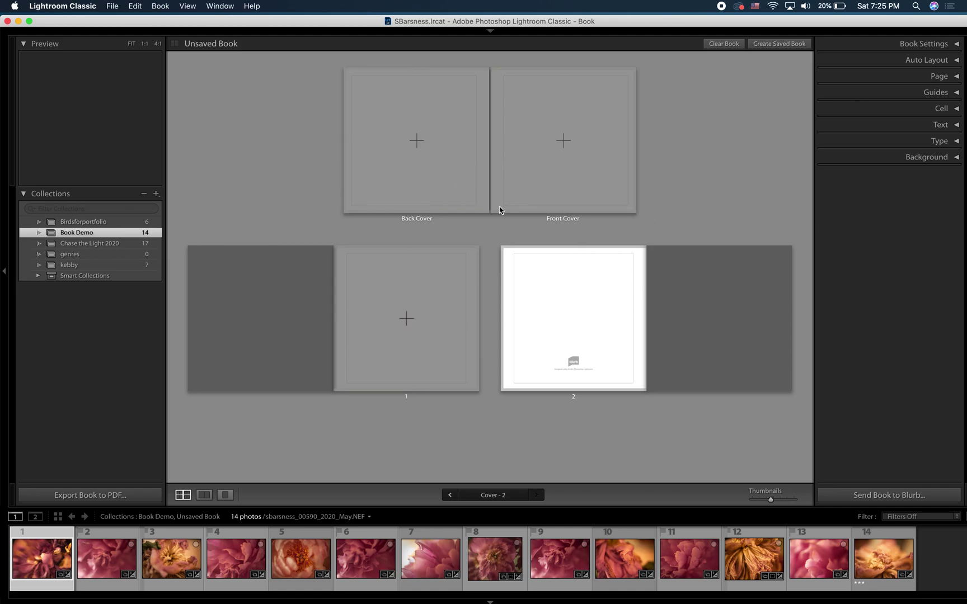
Step: Create a saved book named Layout 1 inside the Book Demo collection
left_click(775, 50)
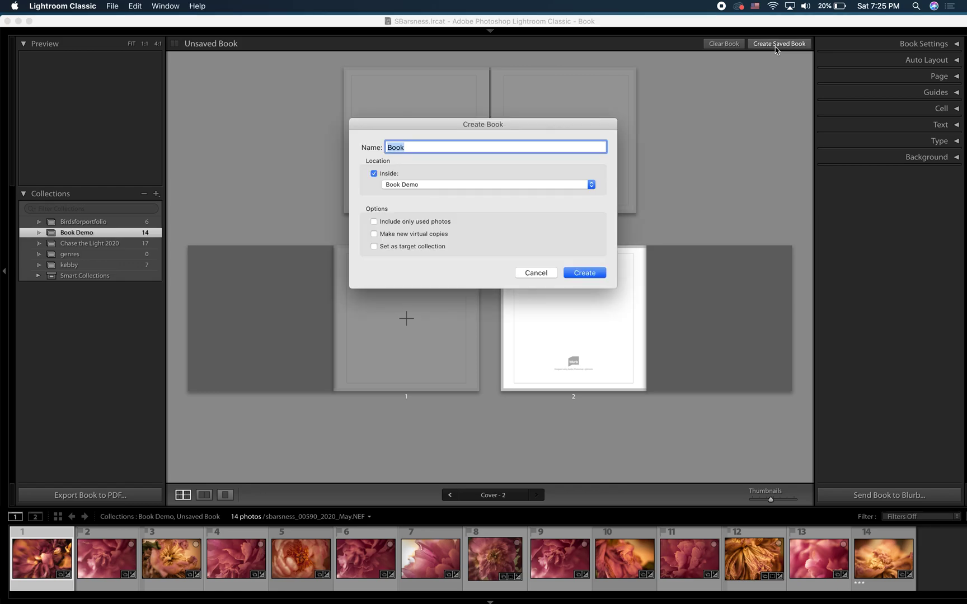
type("Layout 1")
left_click(585, 273)
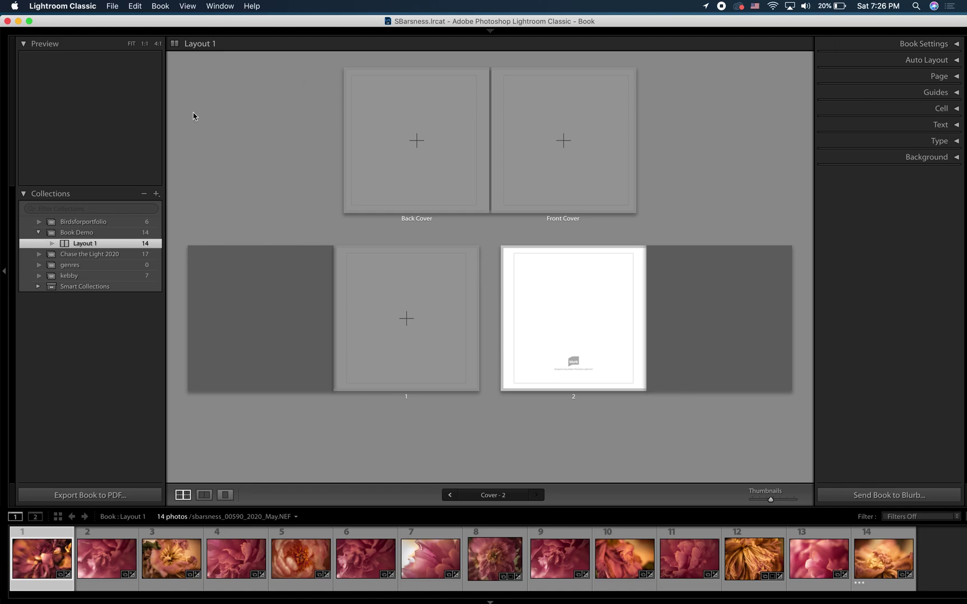
Step: Hide the Preview and Collections panels and reposition the window so the book pages and layout settings have room
left_click_drag(140, 22, 184, 20)
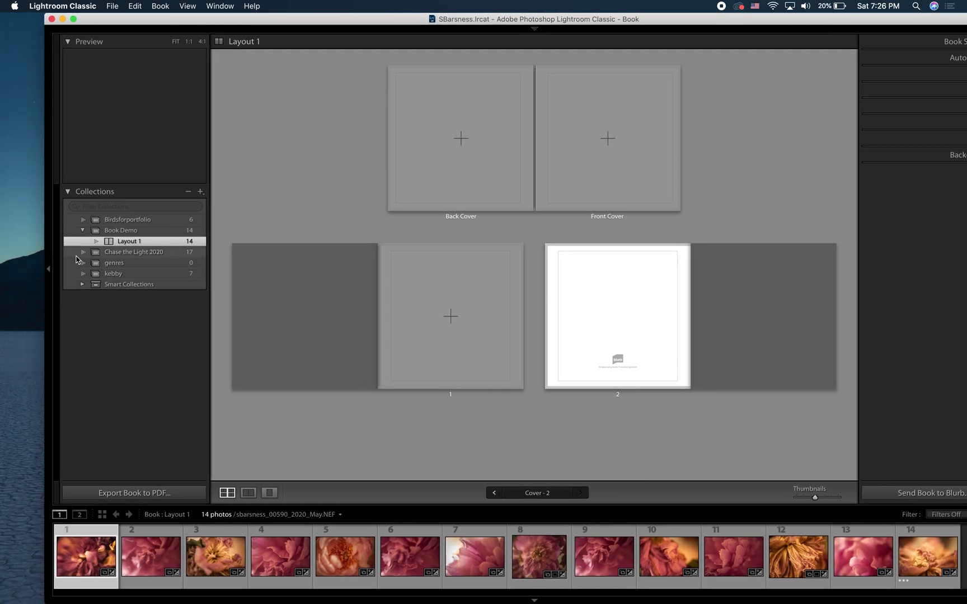
left_click(49, 269)
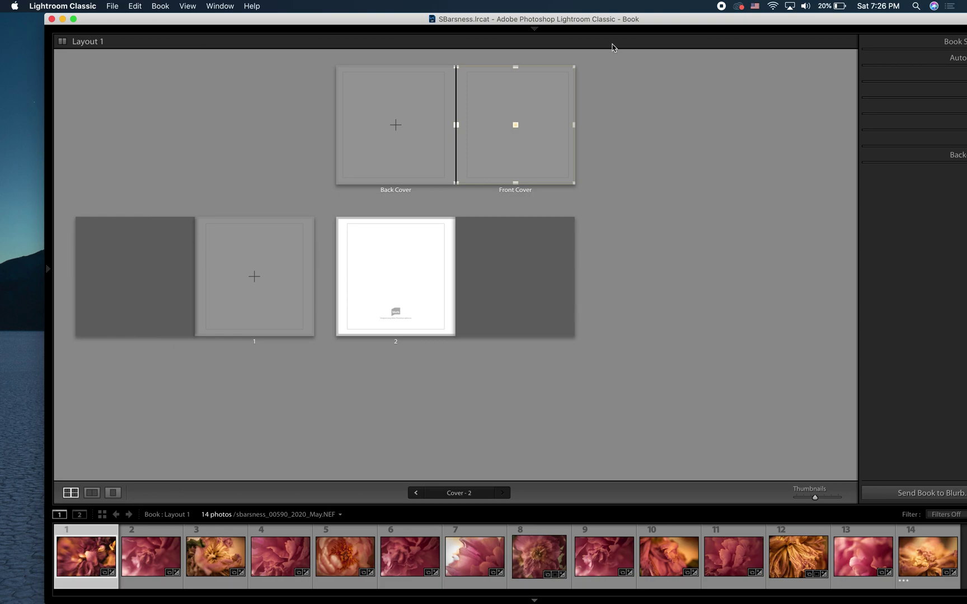
mouse_move(837, 30)
left_click_drag(837, 31, 786, 48)
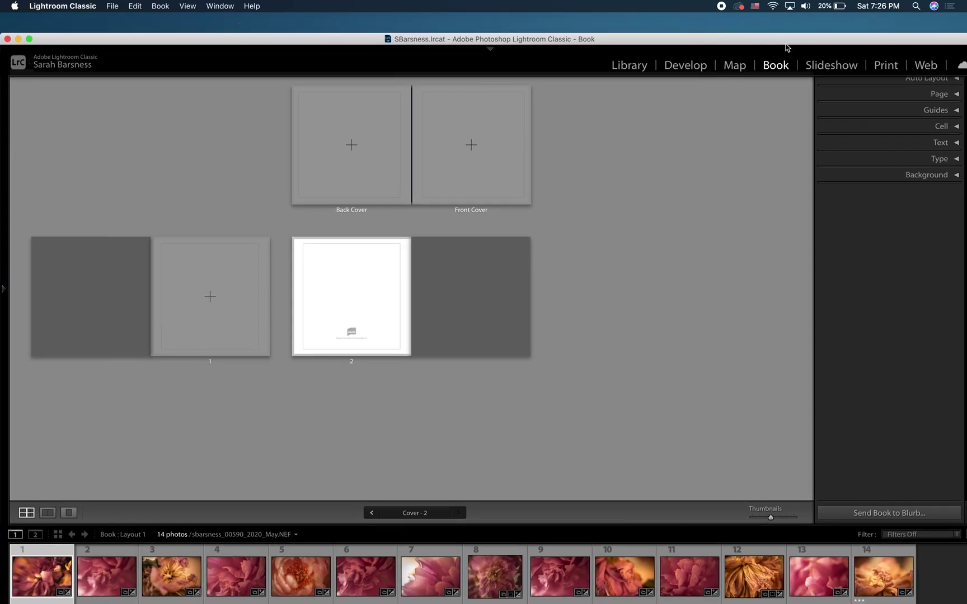
left_click_drag(903, 38, 897, 41)
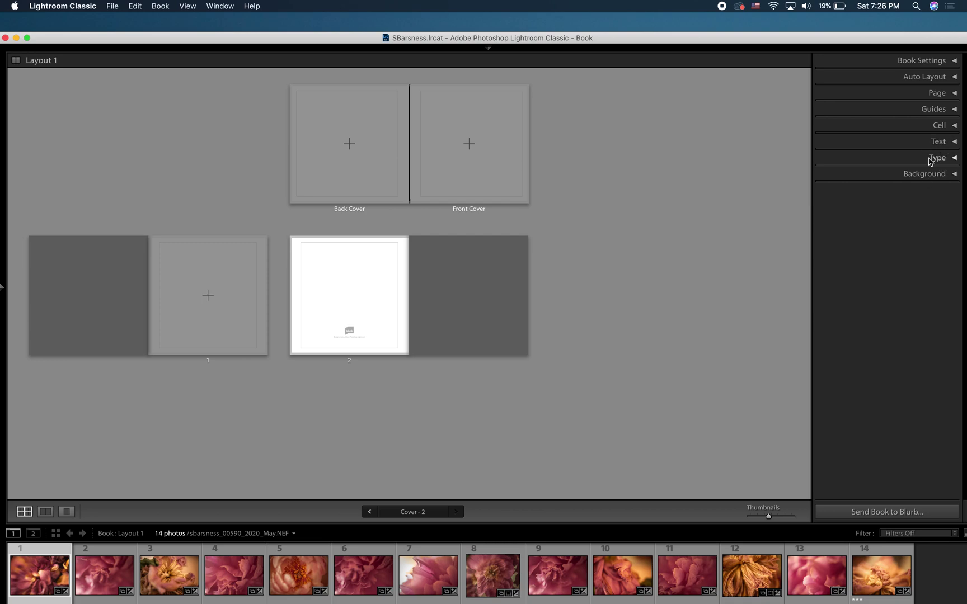
Step: Set the book type to PDF and its size to Standard Landscape, 10 x 8 in, and enlarge the page thumbnails
mouse_move(956, 58)
left_click(956, 61)
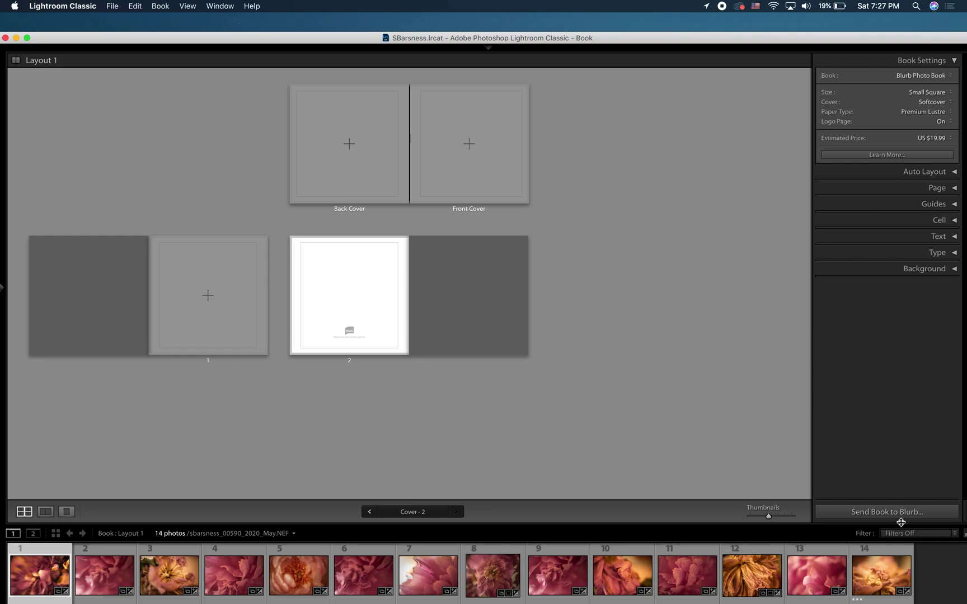
left_click(950, 77)
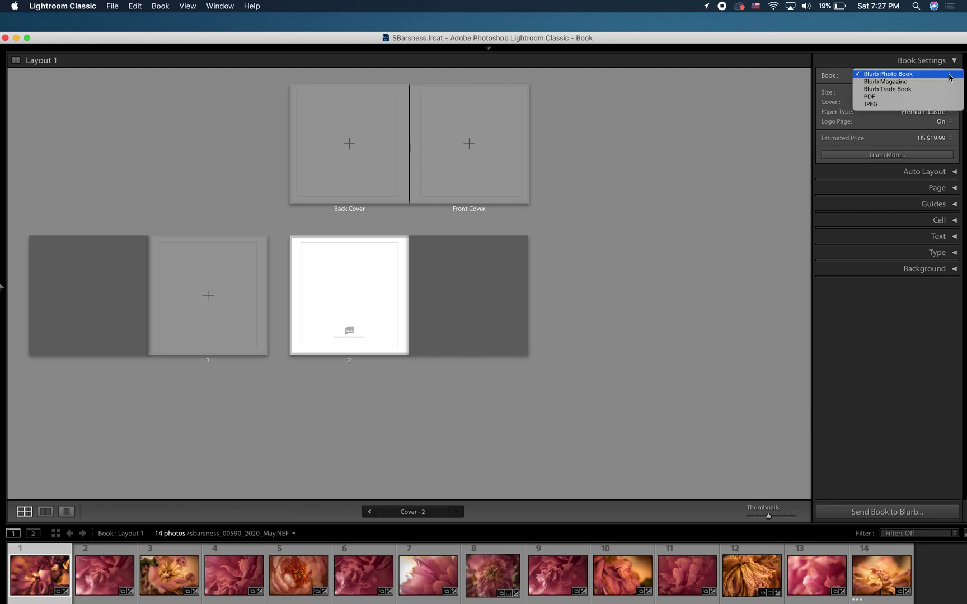
left_click(914, 97)
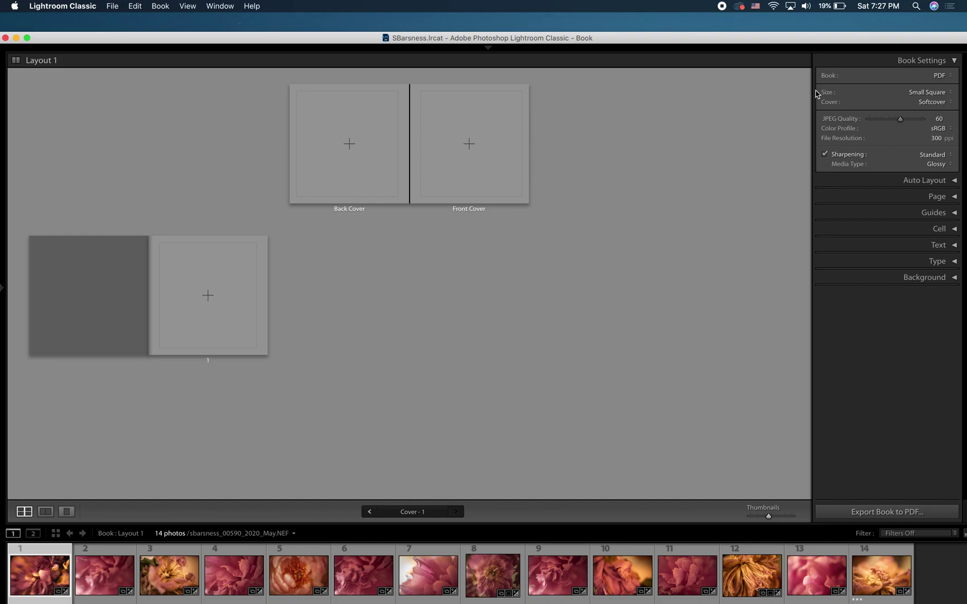
left_click(950, 95)
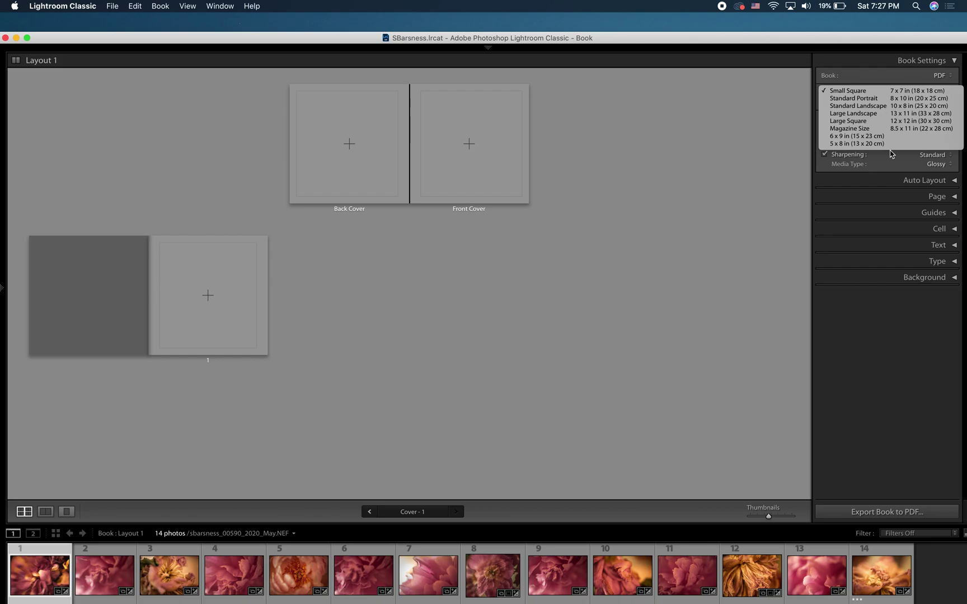
left_click(887, 108)
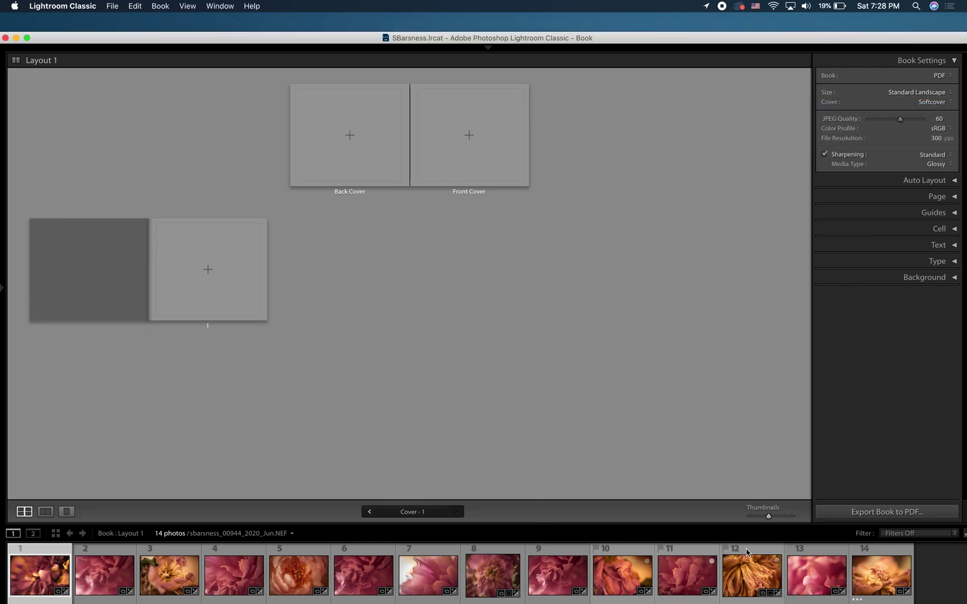
left_click_drag(768, 516, 774, 516)
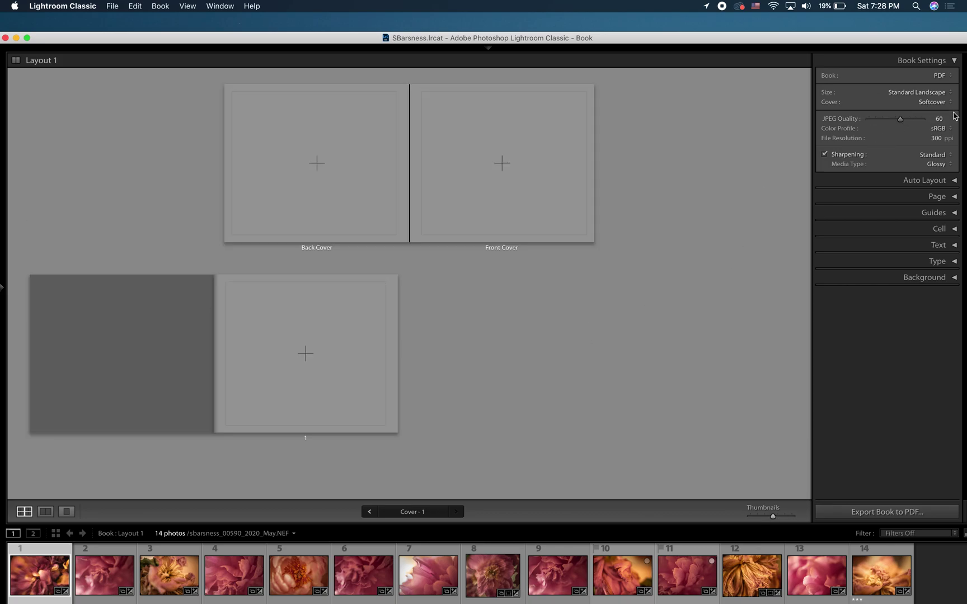
left_click(954, 62)
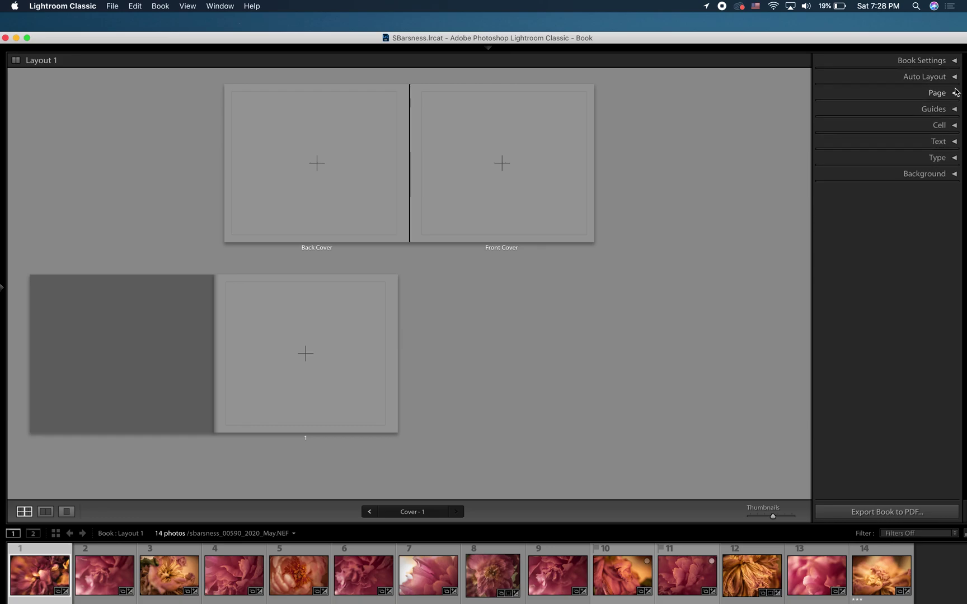
Step: Auto-fill the book with the Left Blank, Right One Photo preset and review the resulting pages at a smaller thumbnail size
left_click(955, 77)
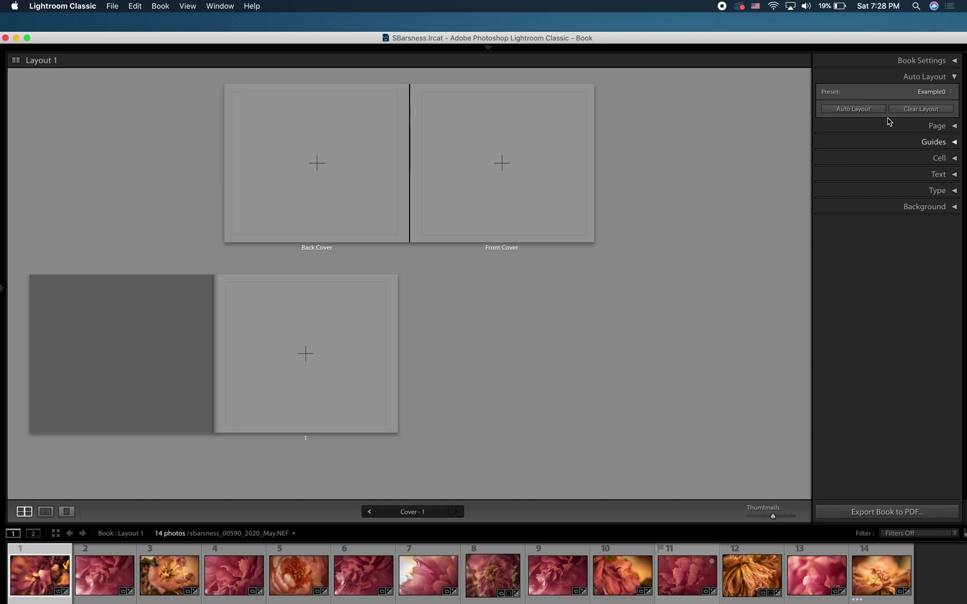
left_click(949, 93)
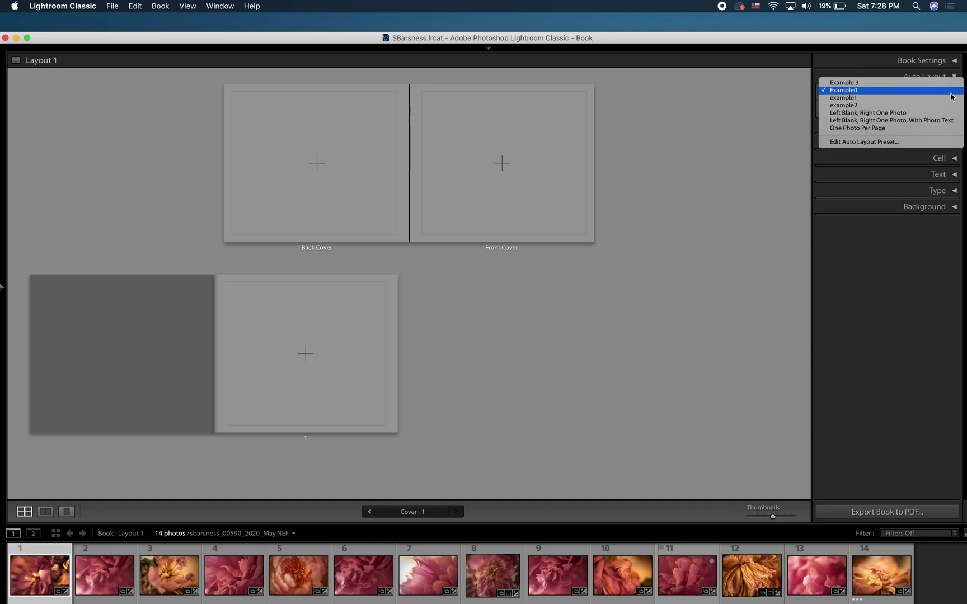
left_click(943, 113)
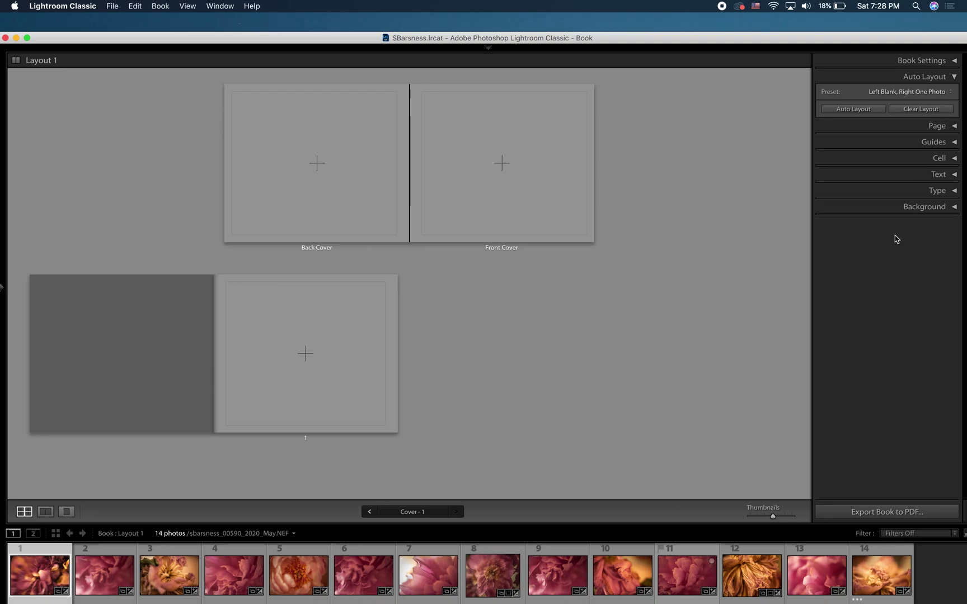
left_click(854, 109)
scroll(677, 235, "up", 10)
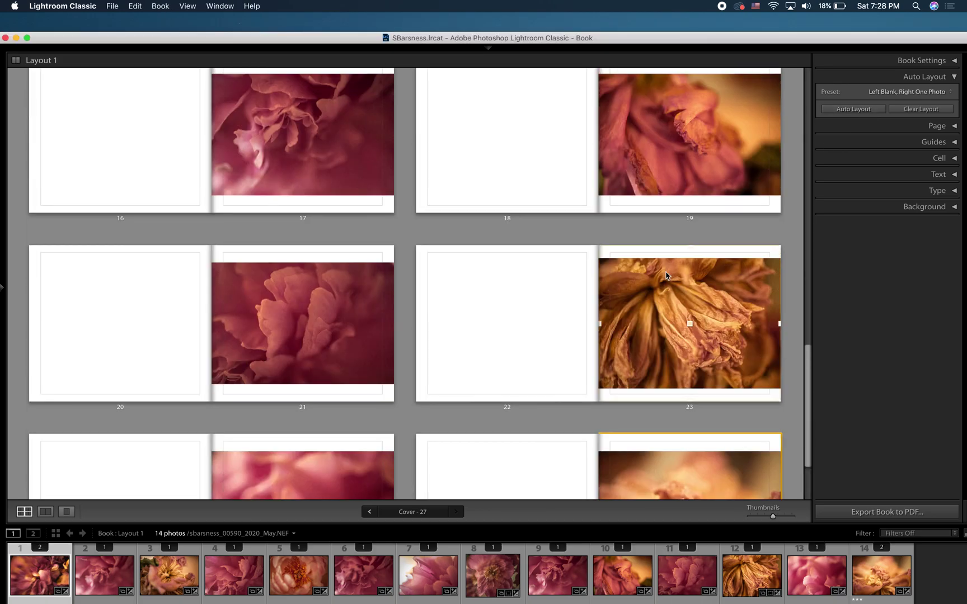
scroll(667, 275, "up", 6)
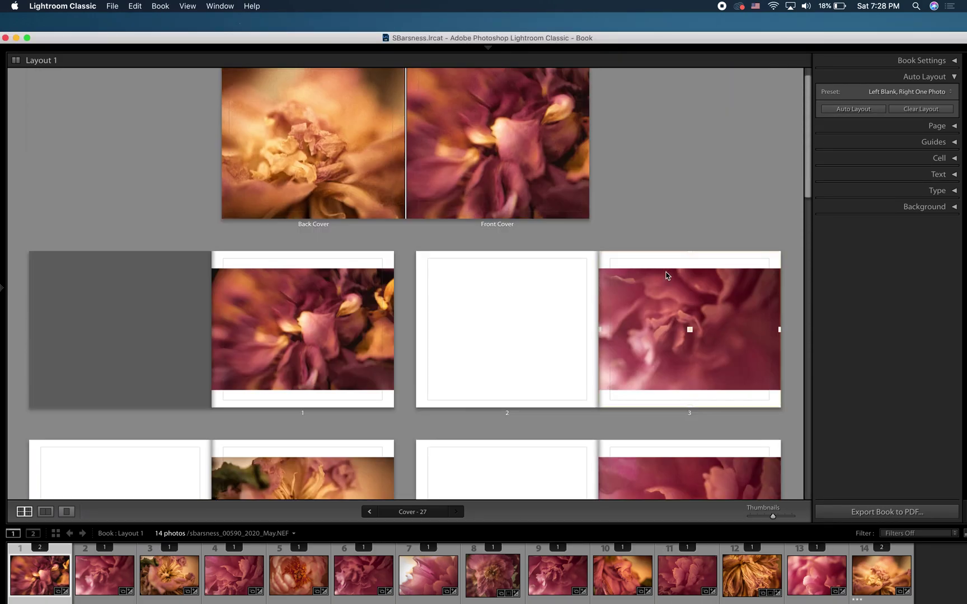
left_click_drag(772, 515, 768, 519)
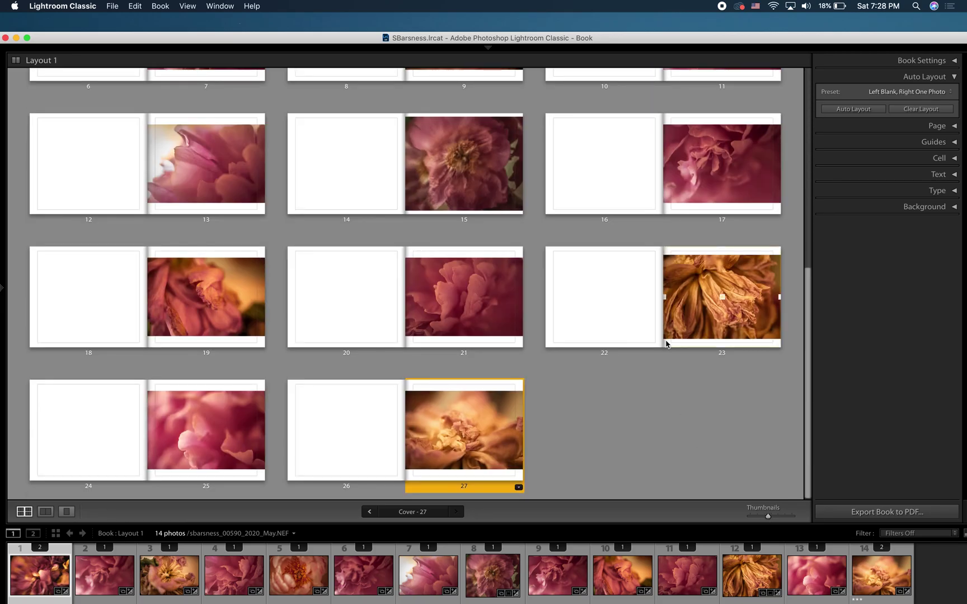
scroll(665, 343, "up", 5)
scroll(665, 344, "up", 3)
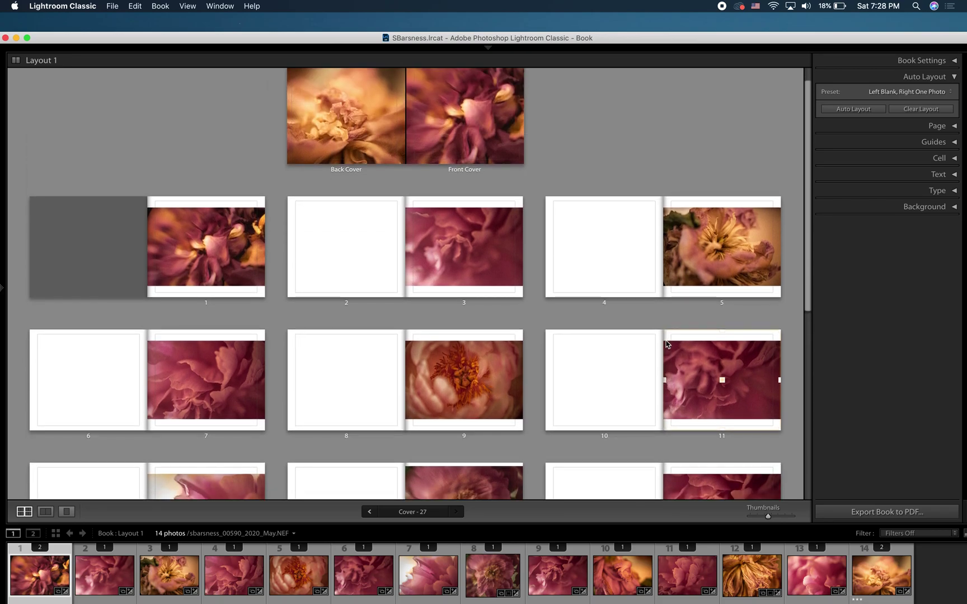
scroll(666, 343, "down", 2)
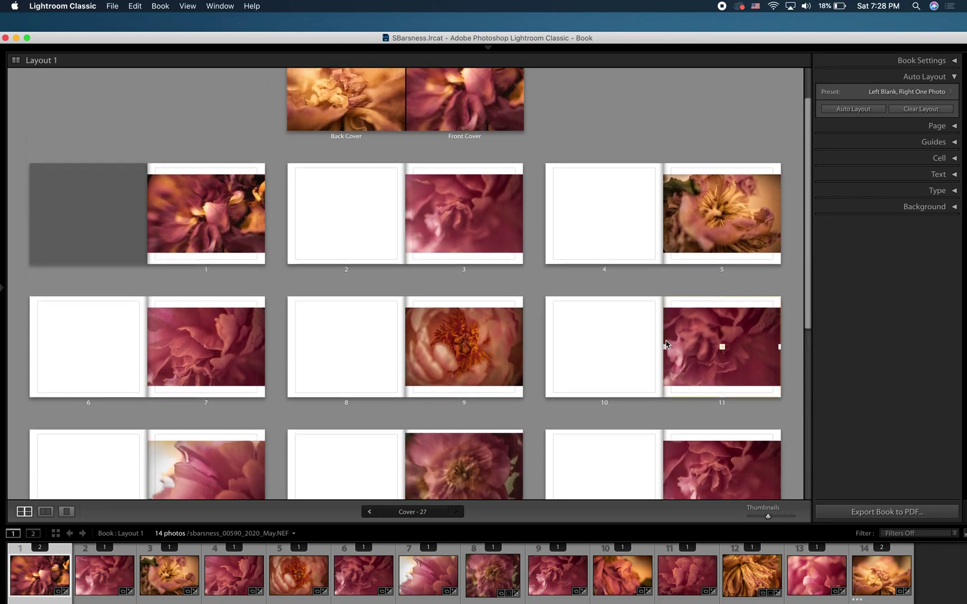
scroll(665, 343, "down", 2)
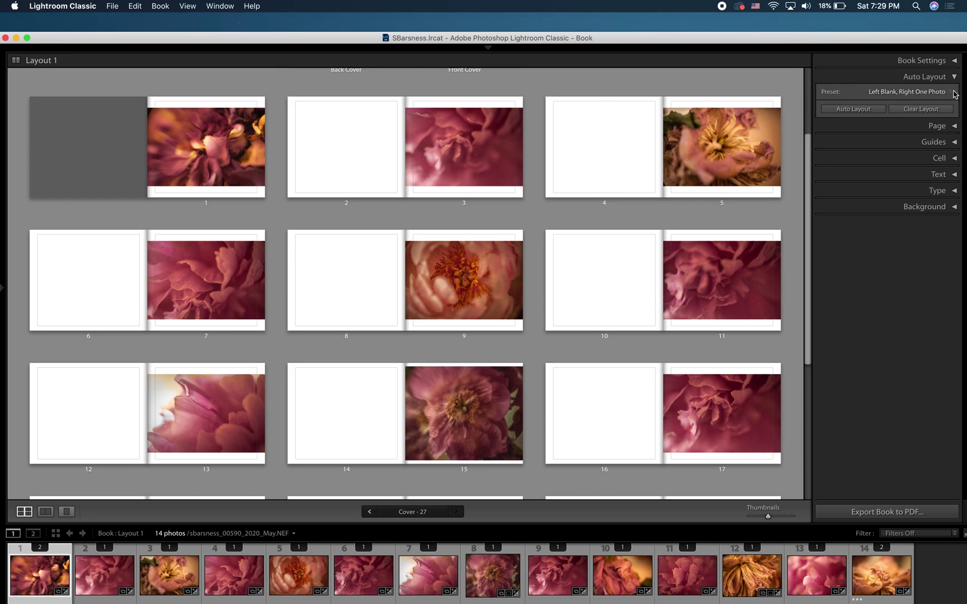
Step: Clear the layout and auto-fill the book again with the One Photo Per Page preset
left_click(921, 109)
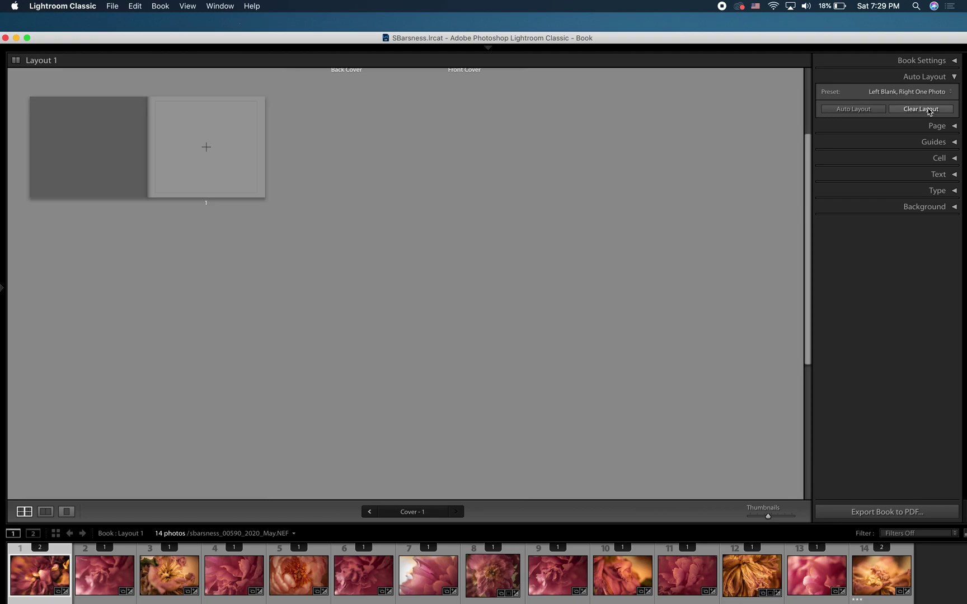
left_click(951, 92)
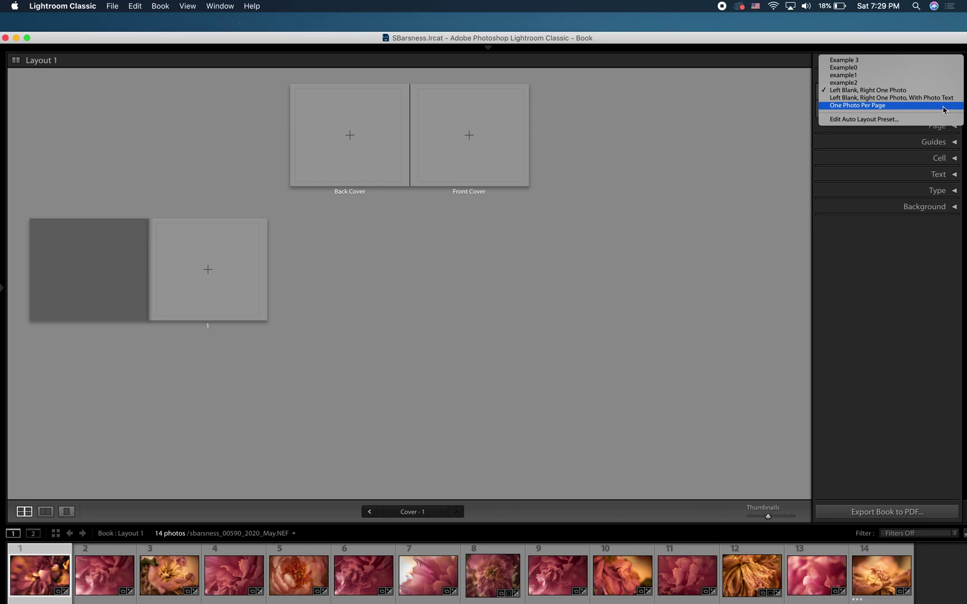
left_click(944, 110)
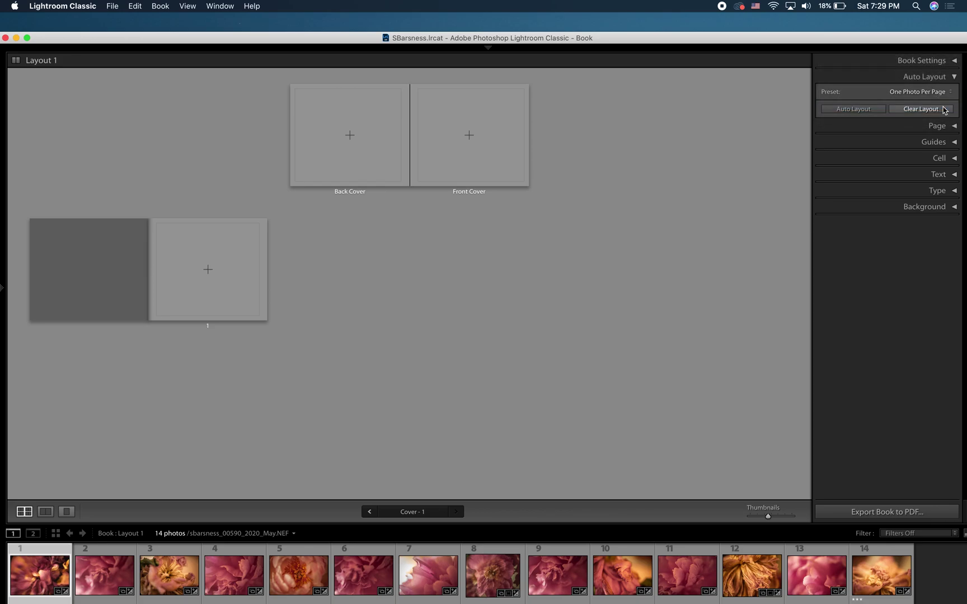
left_click(854, 110)
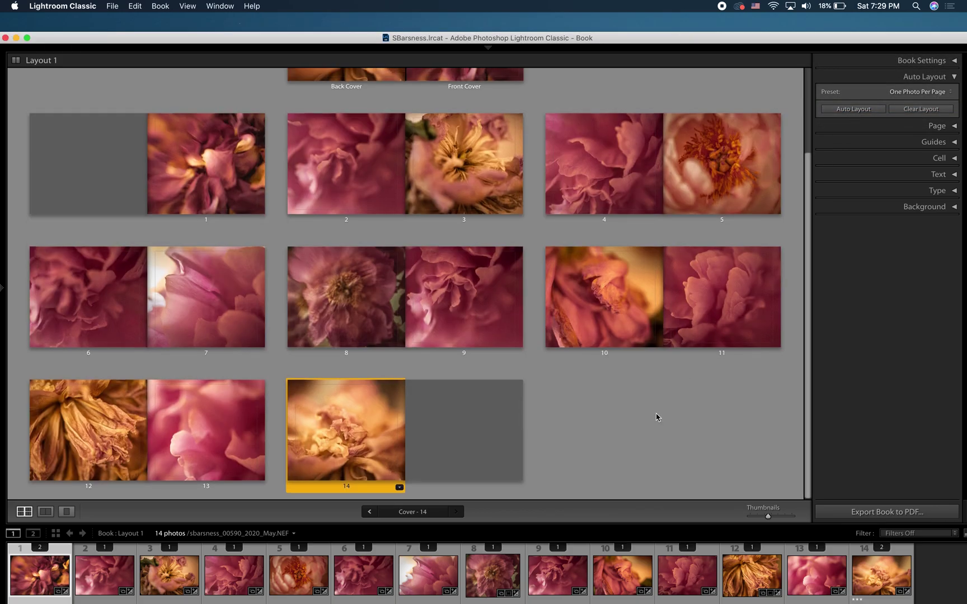
scroll(659, 411, "up", 3)
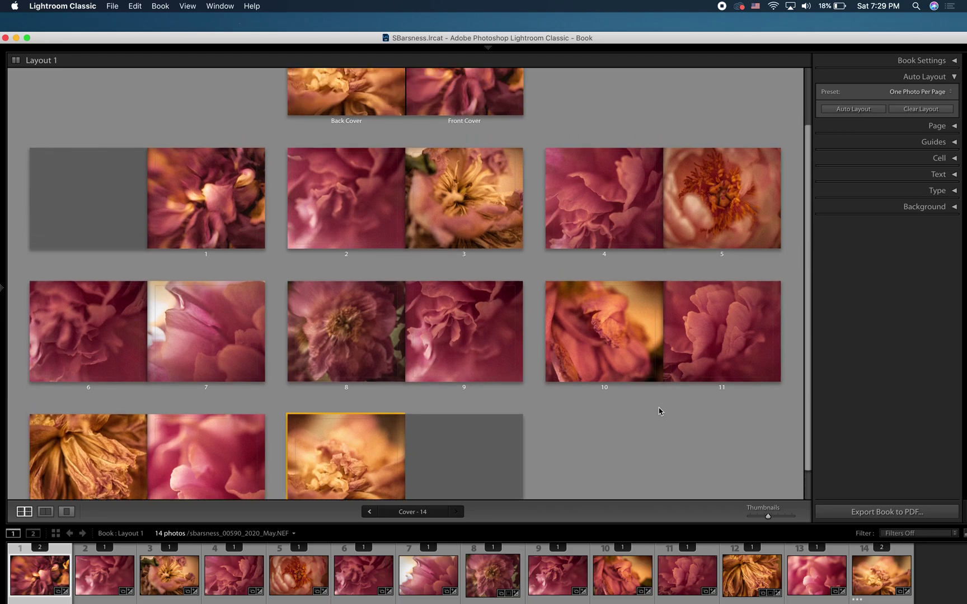
scroll(658, 412, "down", 3)
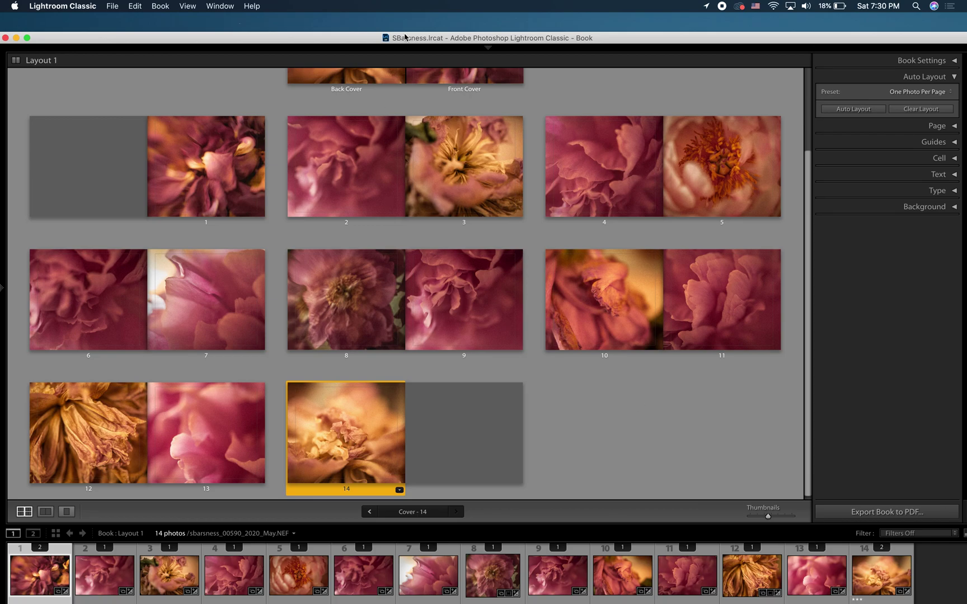
Step: Reposition the window to uncover the full page spreads and select the photo on page 1
left_click_drag(482, 42, 561, 30)
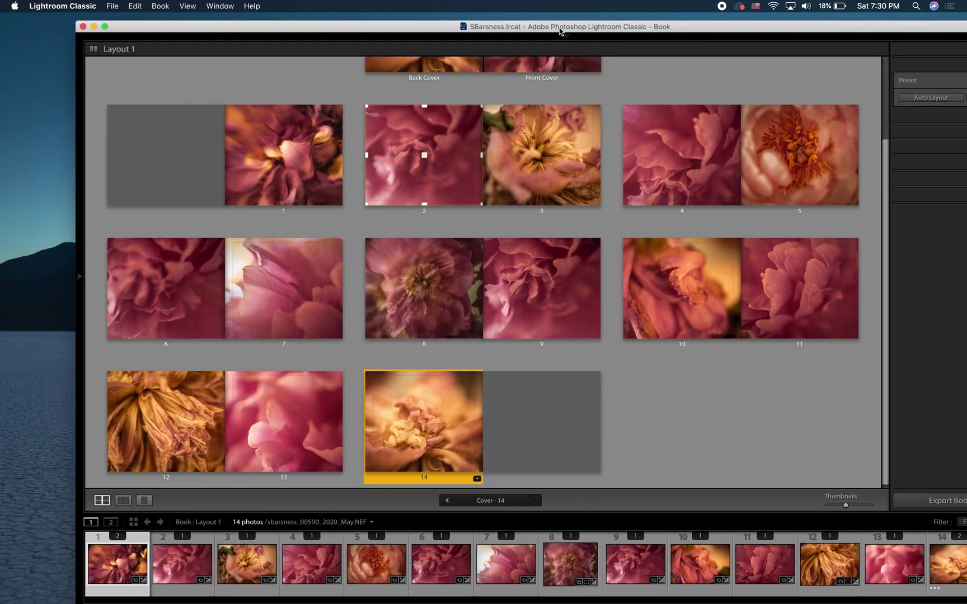
left_click(147, 430)
left_click(286, 165)
scroll(286, 165, "up", 3)
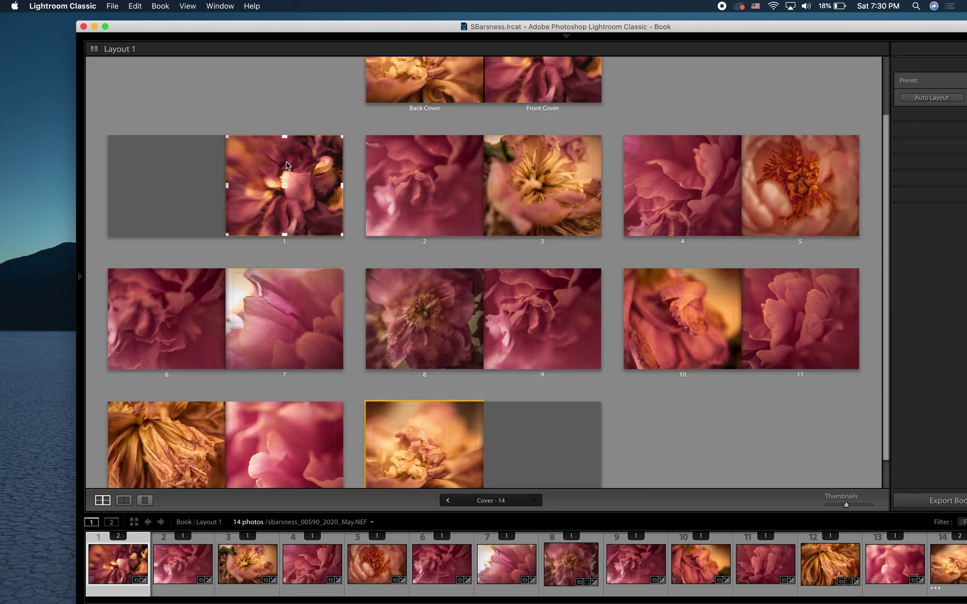
scroll(287, 165, "down", 1)
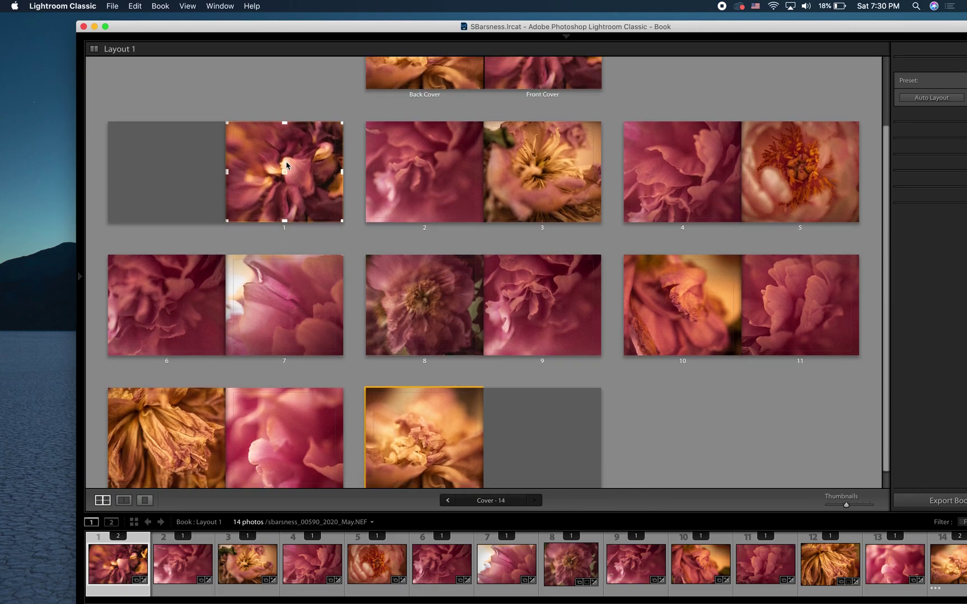
left_click(217, 185)
left_click(255, 202)
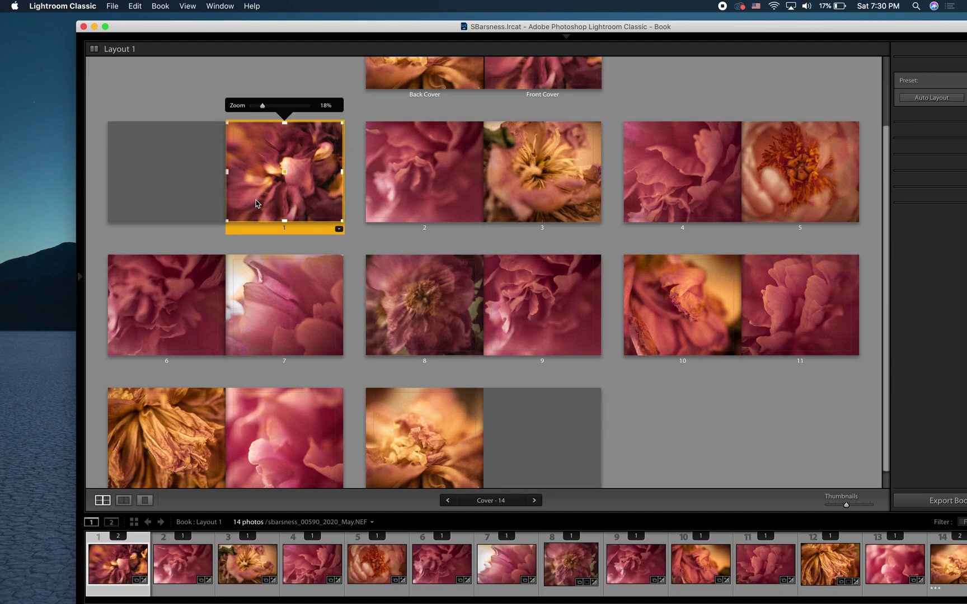
Step: Switch the book to spread view and examine the spreads from page 1 through pages 6-7
left_click(125, 500)
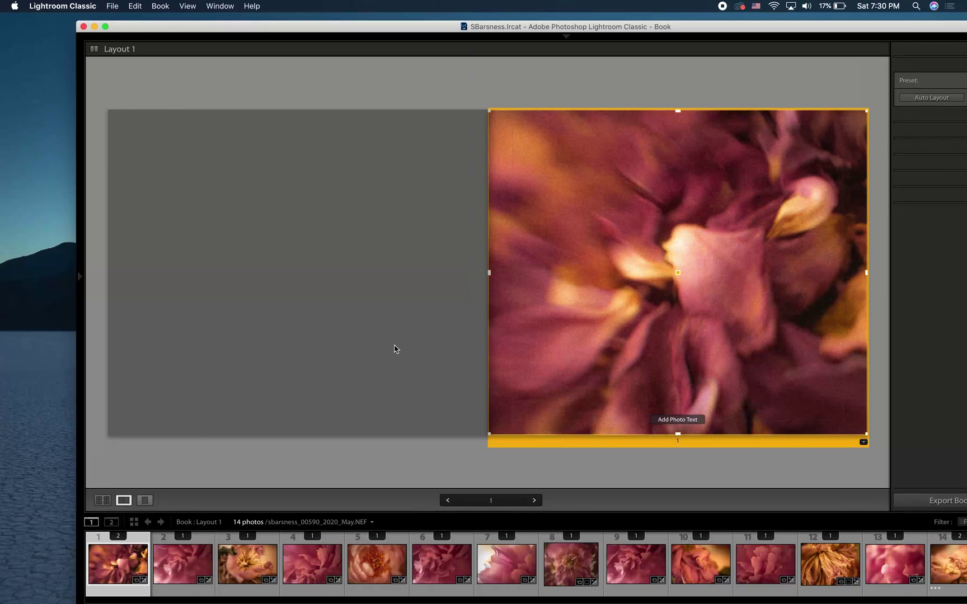
left_click(486, 469)
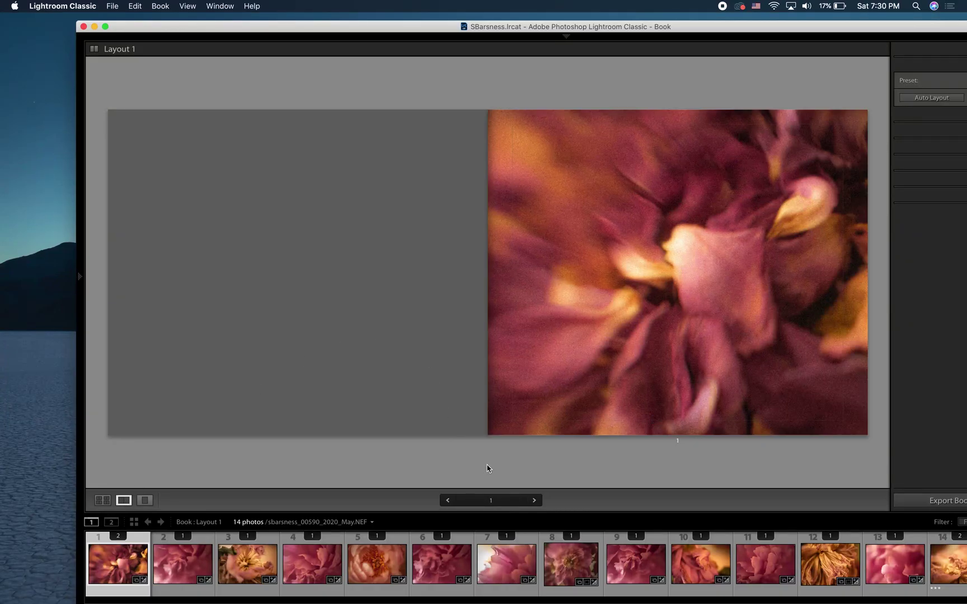
left_click(614, 344)
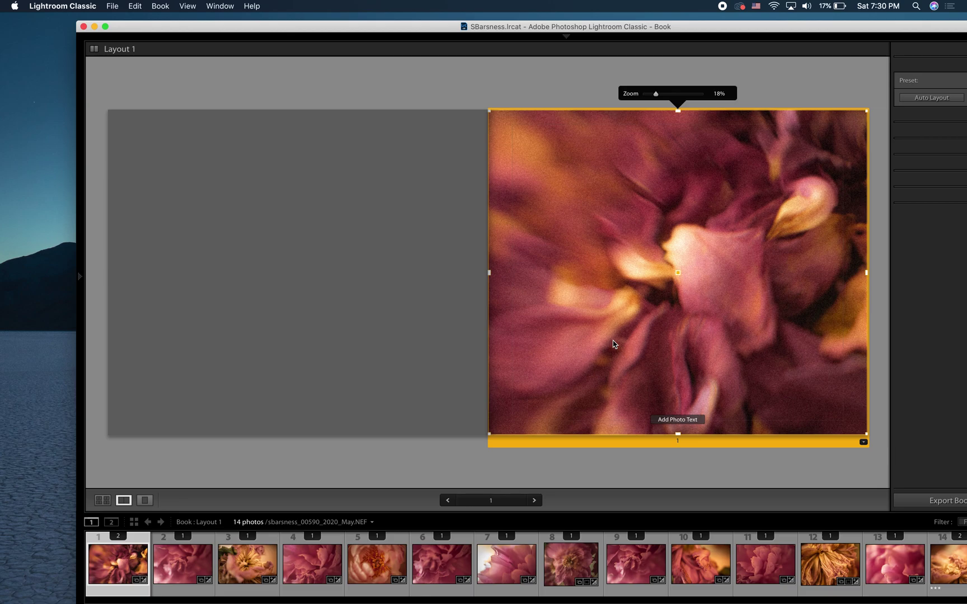
left_click(675, 470)
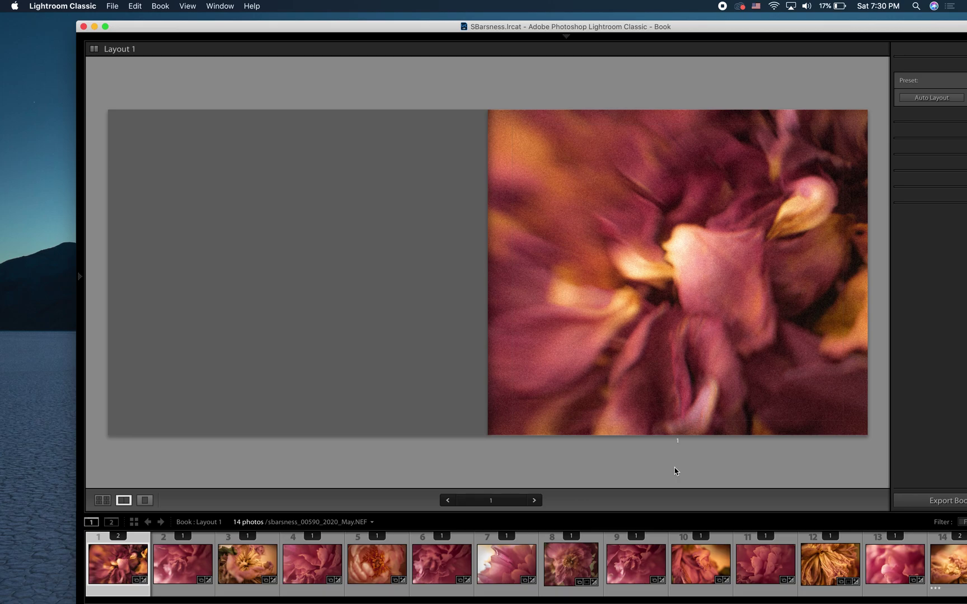
key("Right")
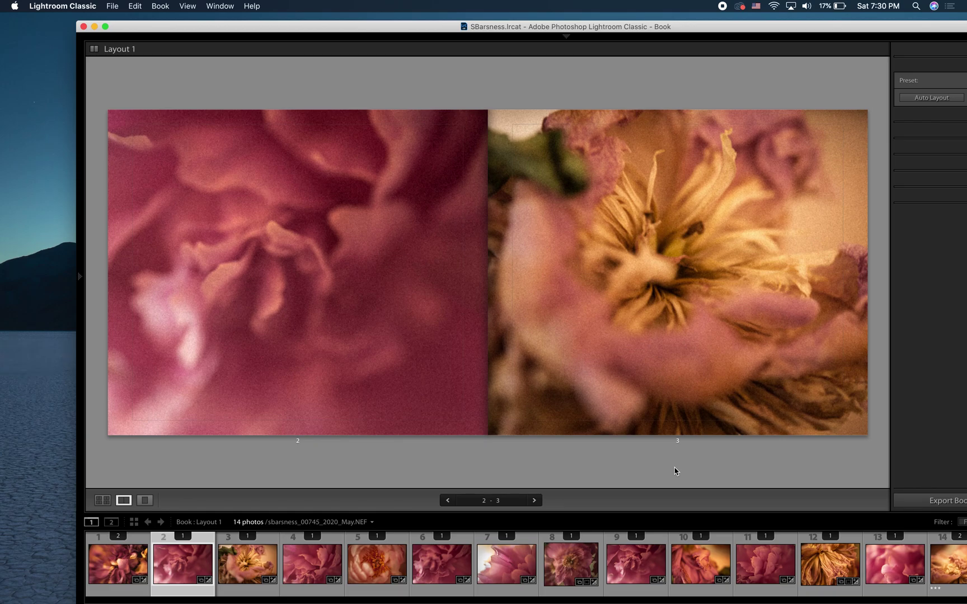
key("Right")
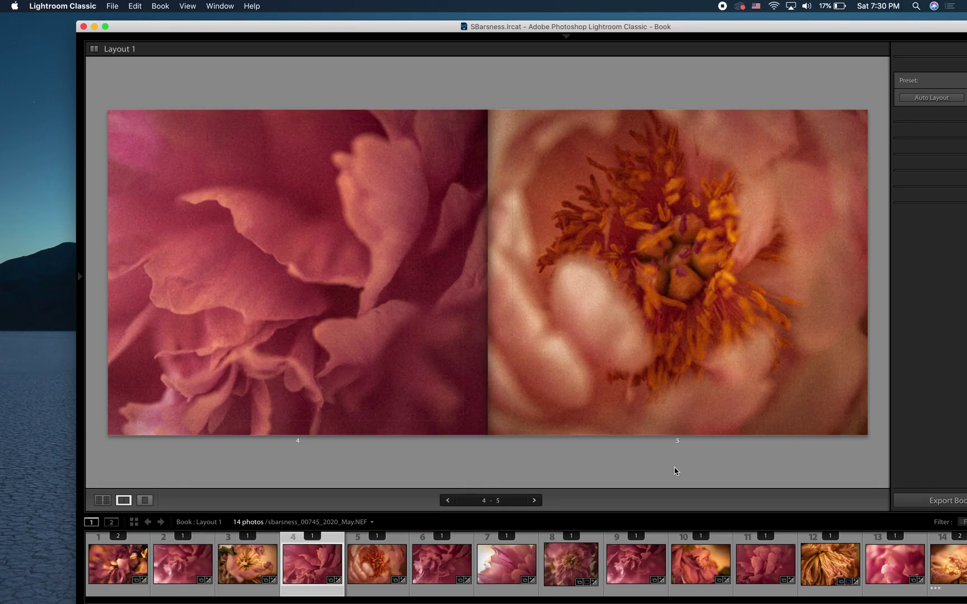
key("Right")
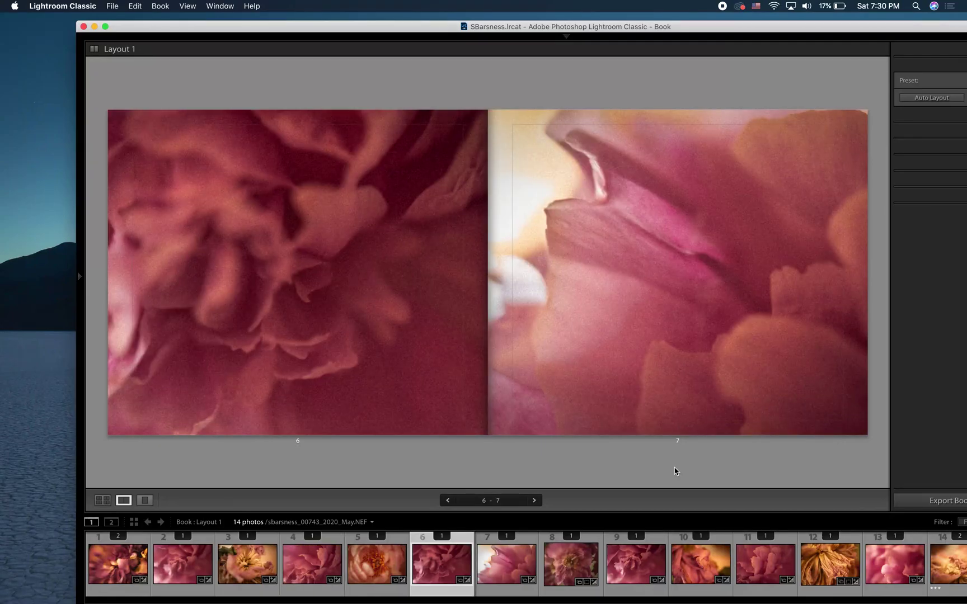
Step: Switch to single page view and examine pages 6 through 9 one at a time
left_click(149, 502)
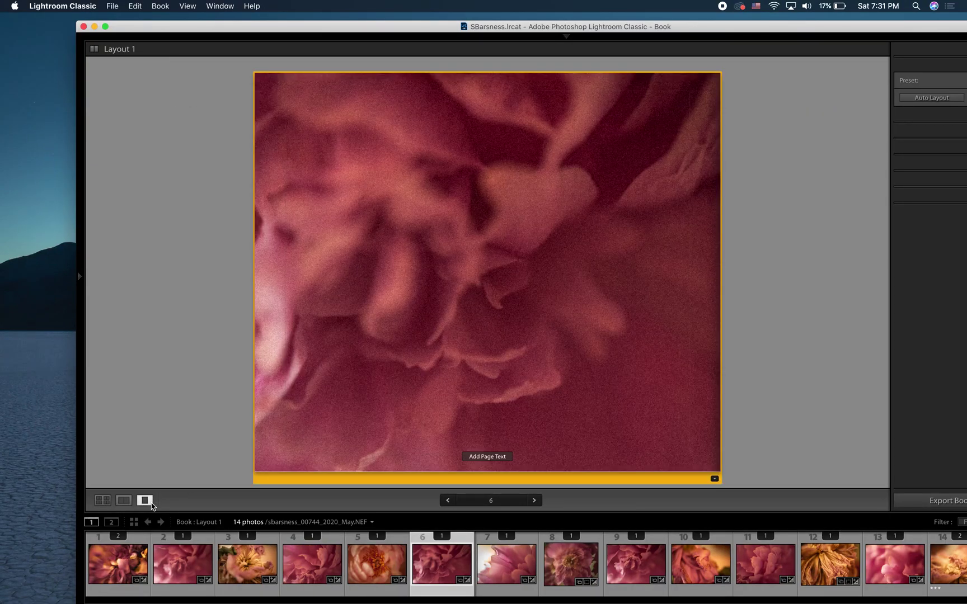
key("Right")
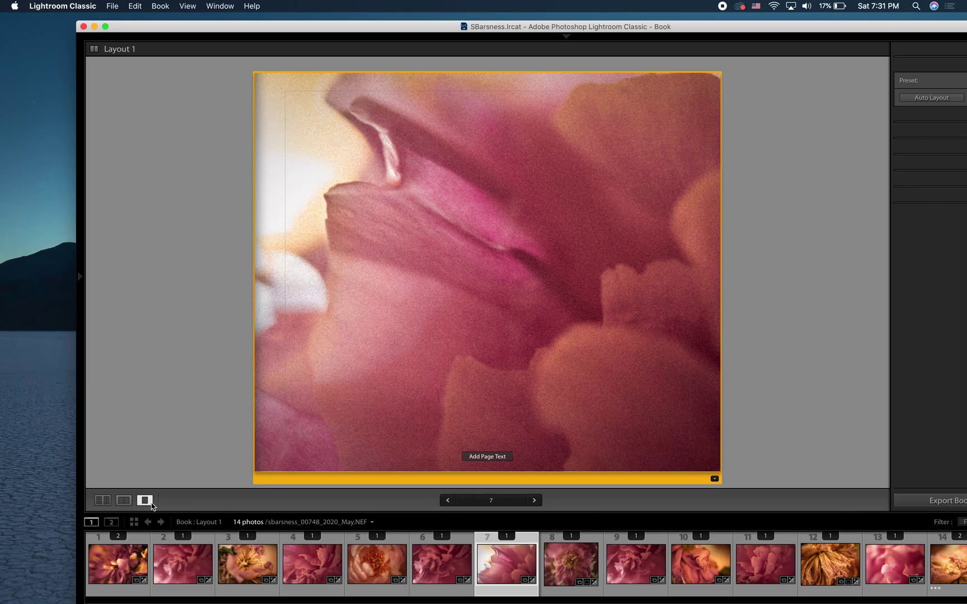
key("Right")
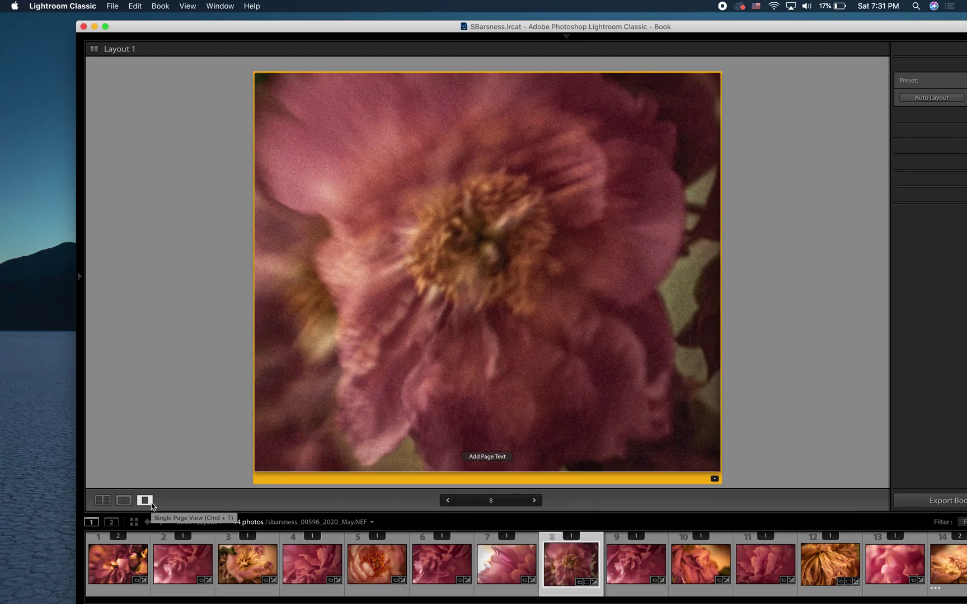
key("Right")
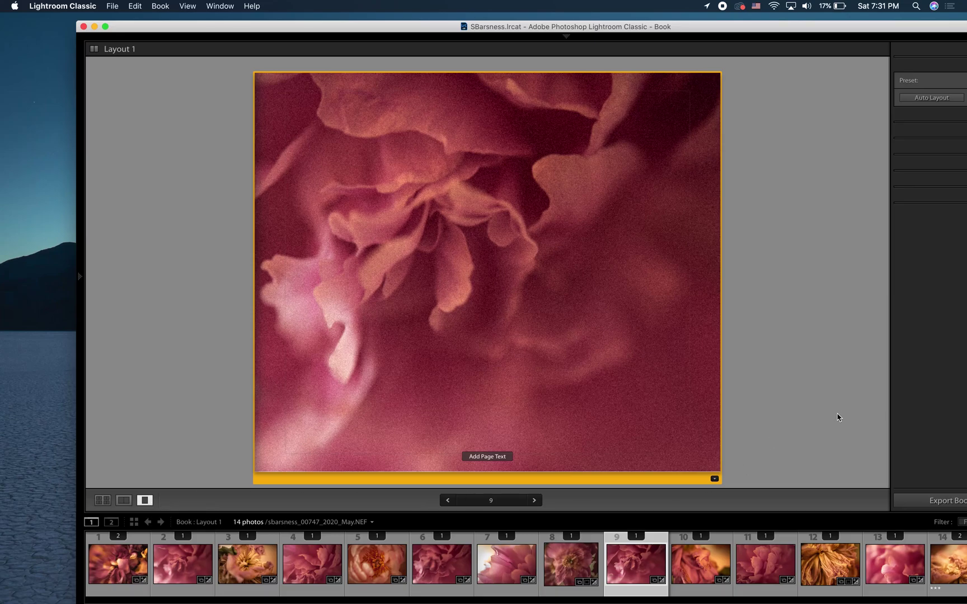
left_click(824, 436)
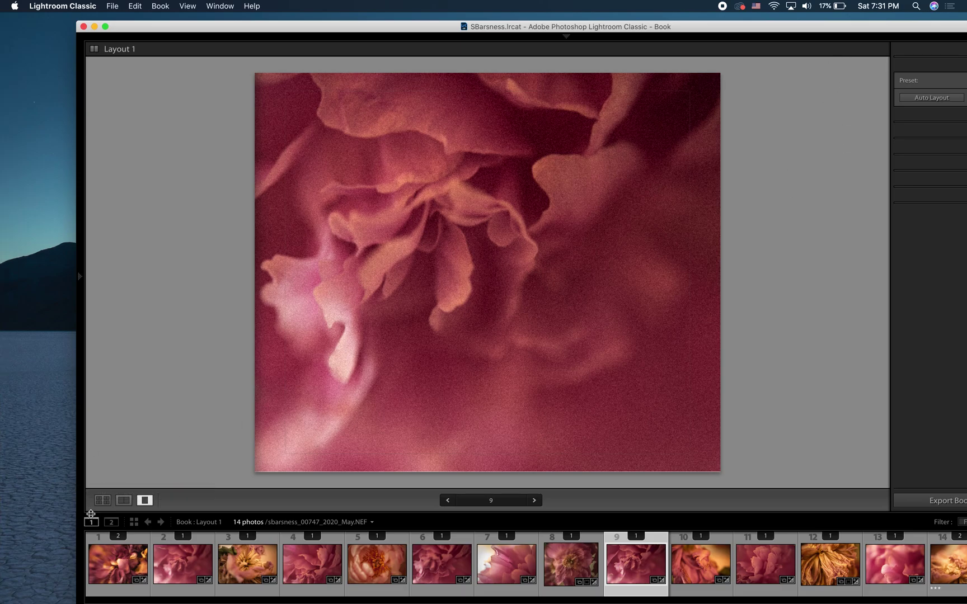
Step: Return to the multi-page view and expand the window to fill the screen, showing the last book pages
left_click(102, 500)
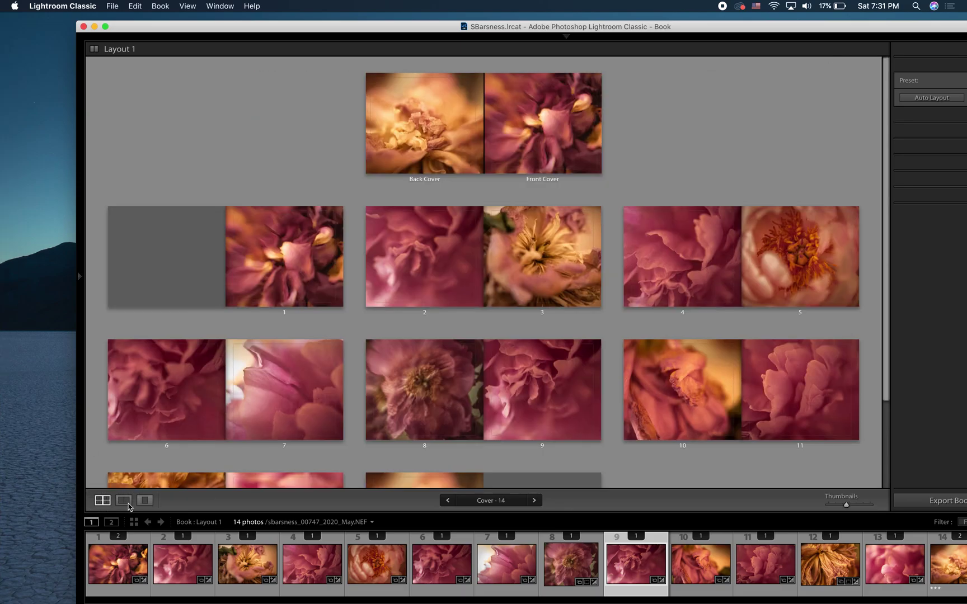
mouse_move(781, 36)
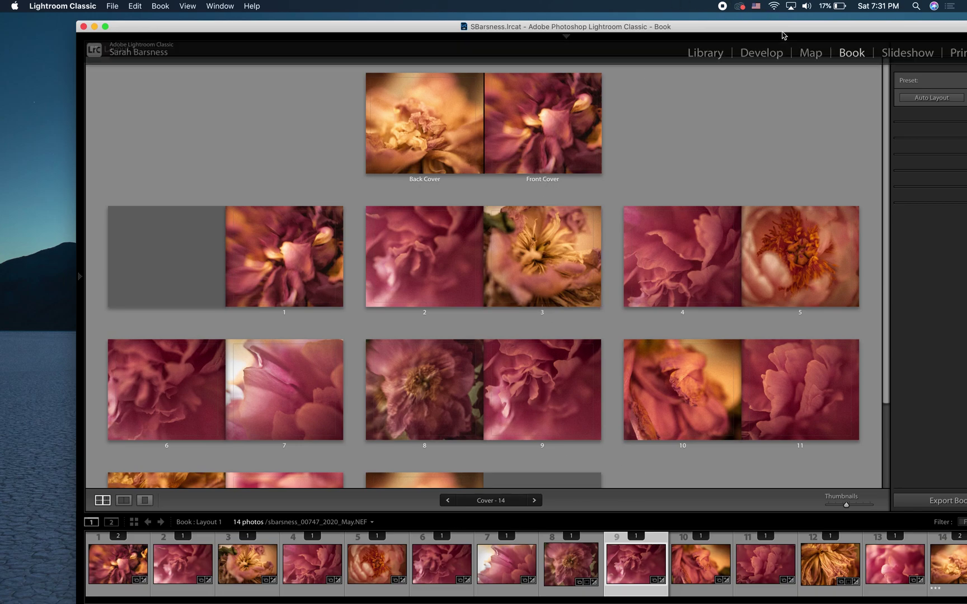
double_click(697, 25)
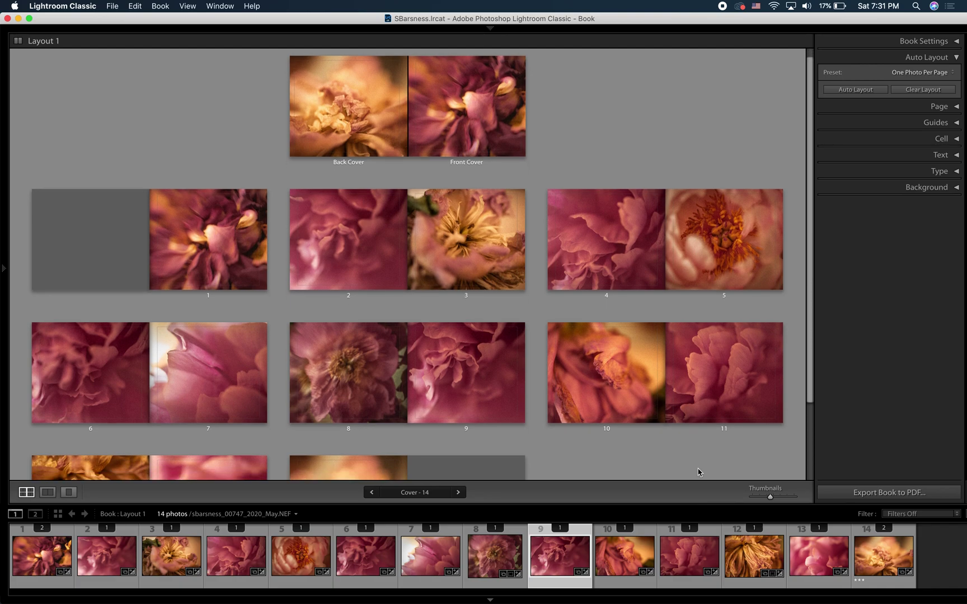
scroll(697, 472, "down", 2)
scroll(698, 471, "down", 3)
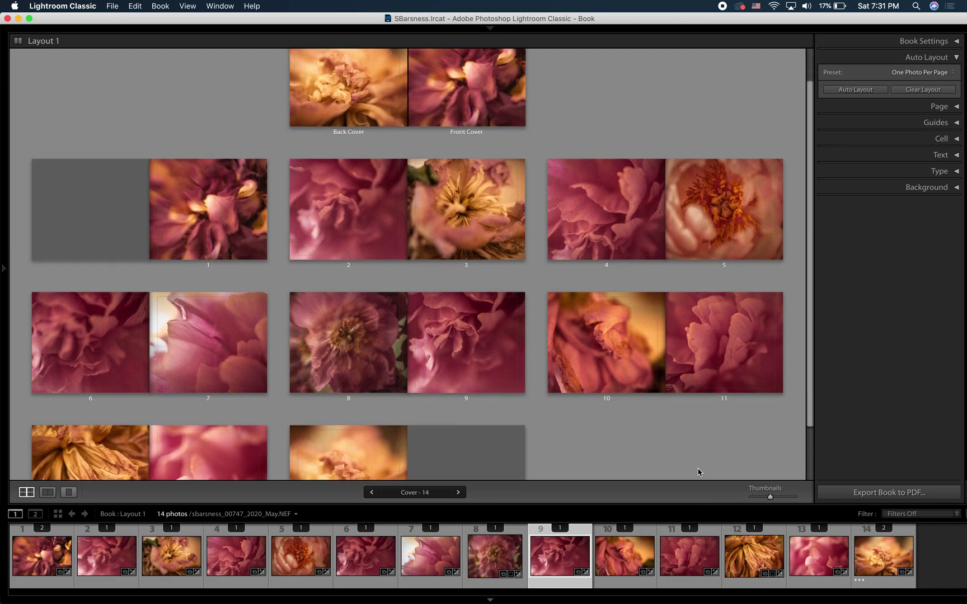
scroll(698, 471, "down", 1)
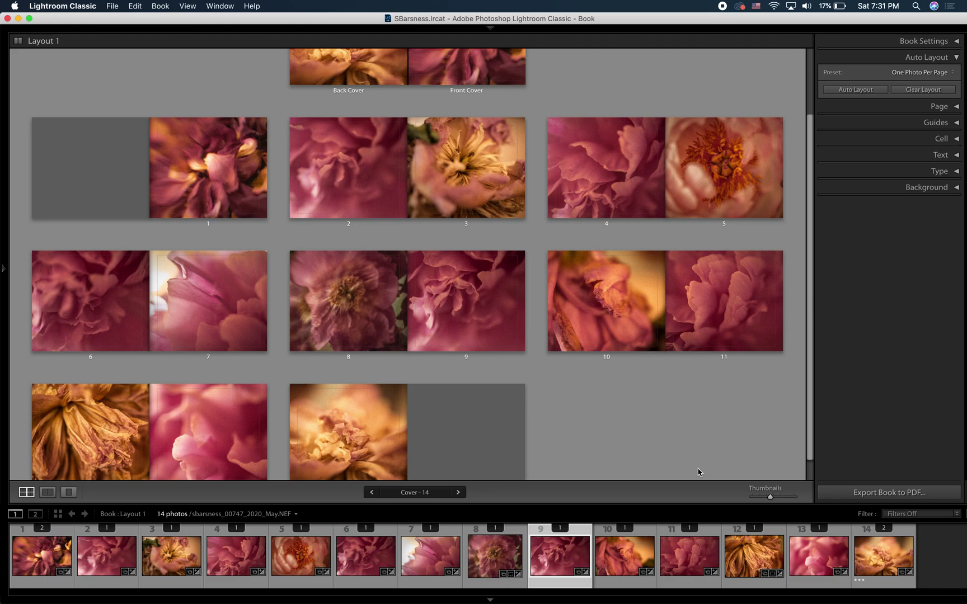
Step: Edit the One Photo Per Page auto layout preset, setting its left pages to Fixed Layout and browsing the 1 Photo templates
left_click(953, 73)
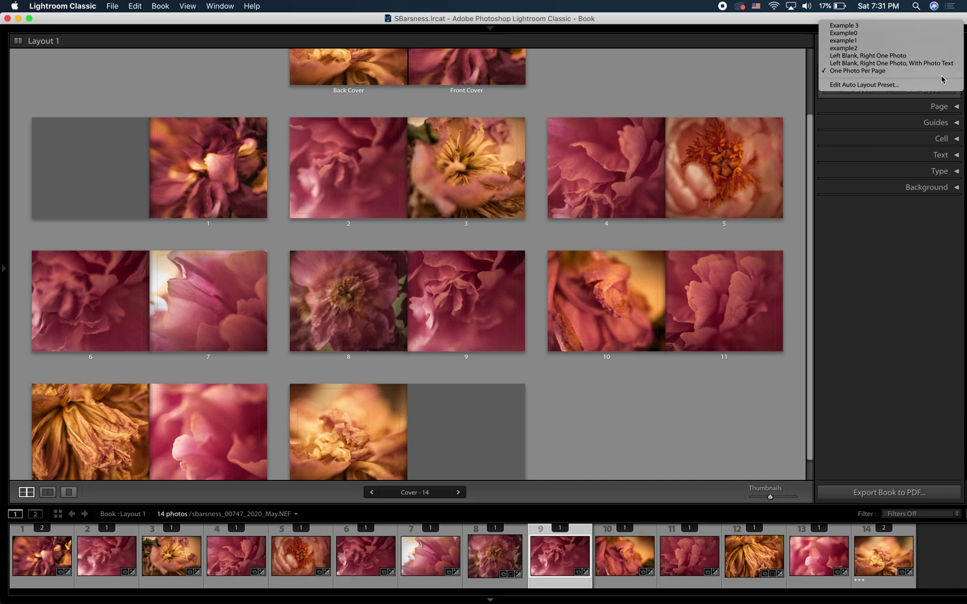
left_click(938, 84)
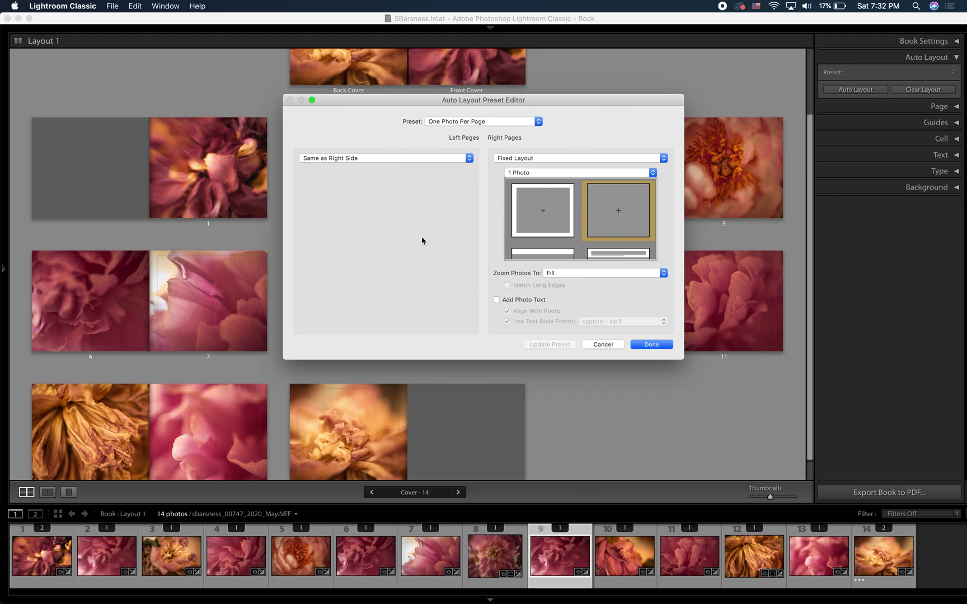
left_click(468, 159)
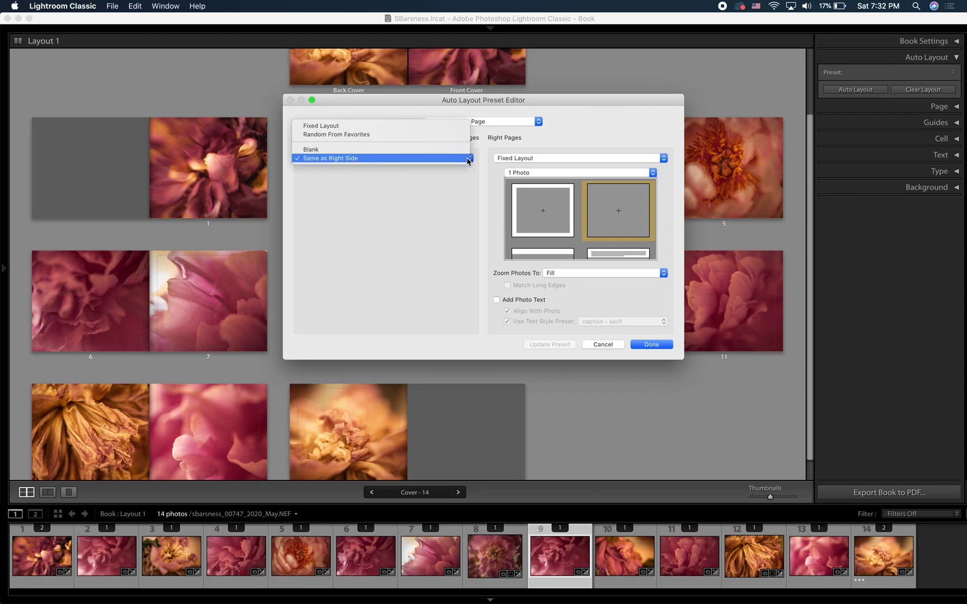
left_click(379, 129)
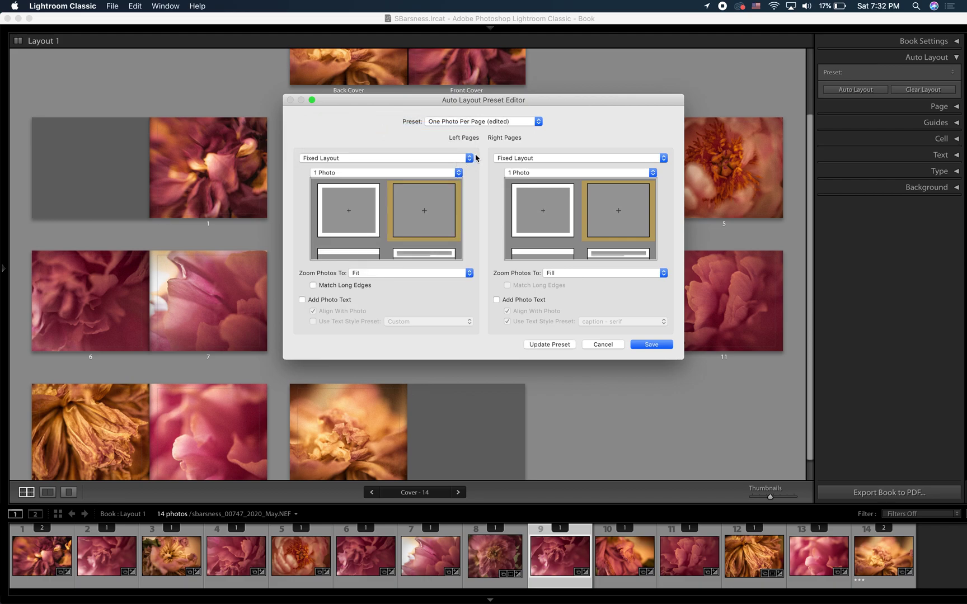
scroll(381, 242, "down", 5)
scroll(381, 243, "down", 6)
scroll(381, 243, "up", 10)
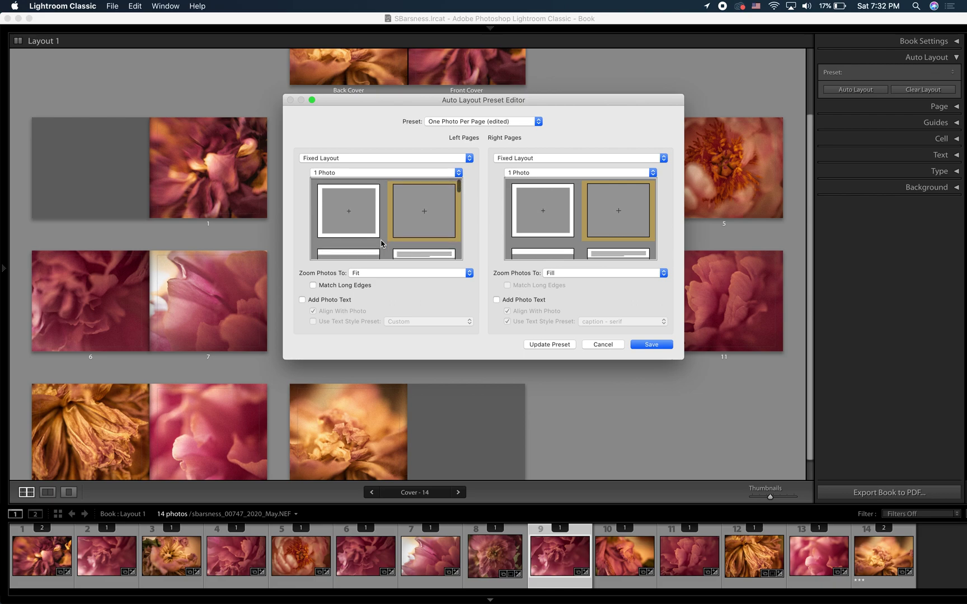
scroll(381, 243, "down", 3)
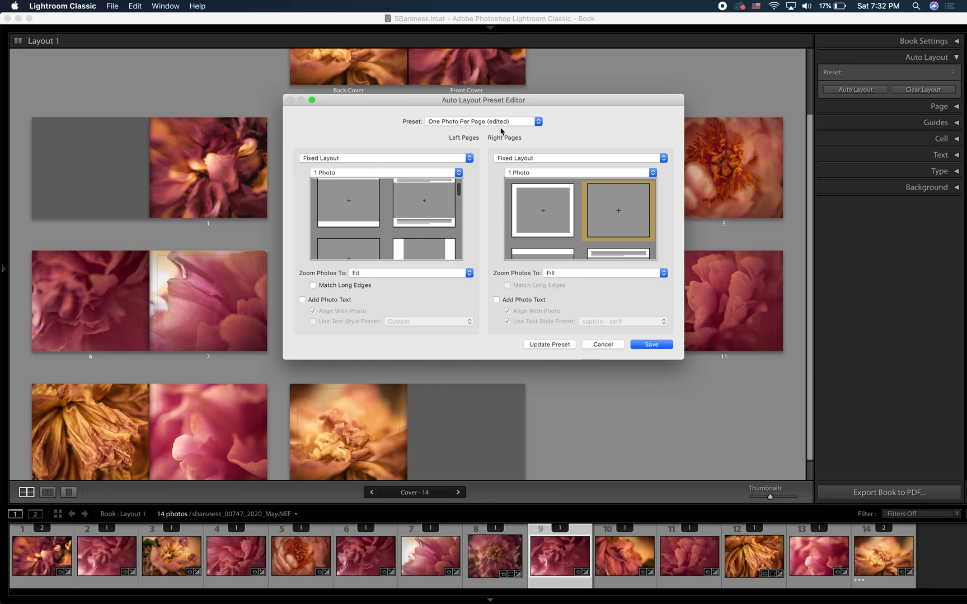
Step: Try Random From Favorites for the left pages, allowing one, two or three photos
left_click(470, 158)
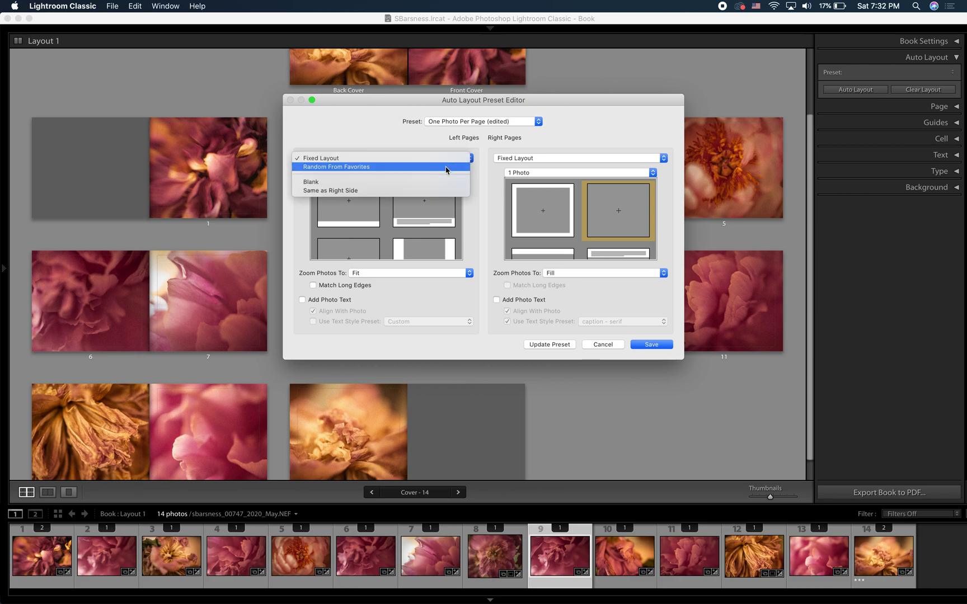
left_click(445, 167)
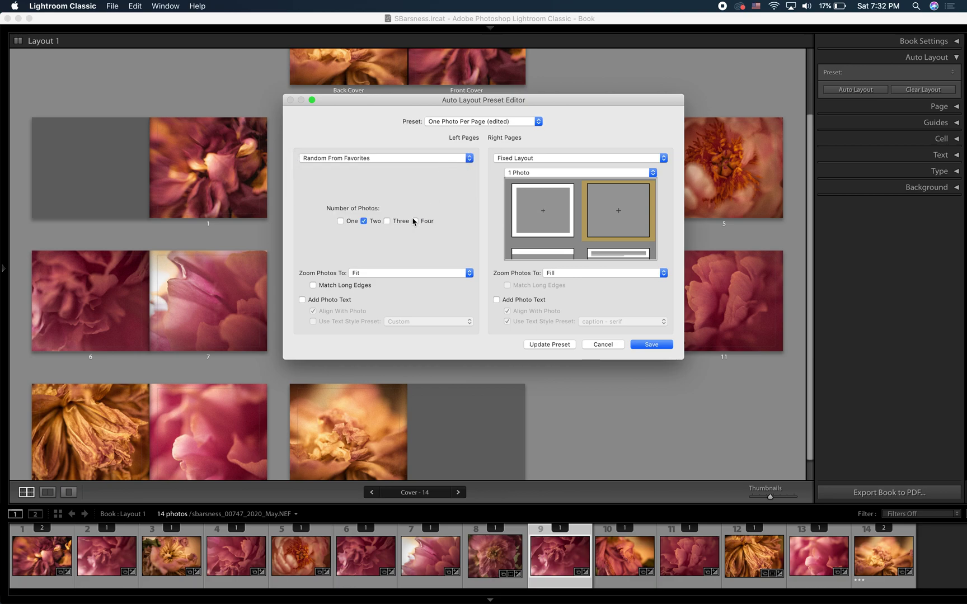
left_click(341, 222)
left_click(386, 222)
Step: Set the left pages to Fixed Layout with the 1 Photo template that has a white border on all sides
left_click(469, 159)
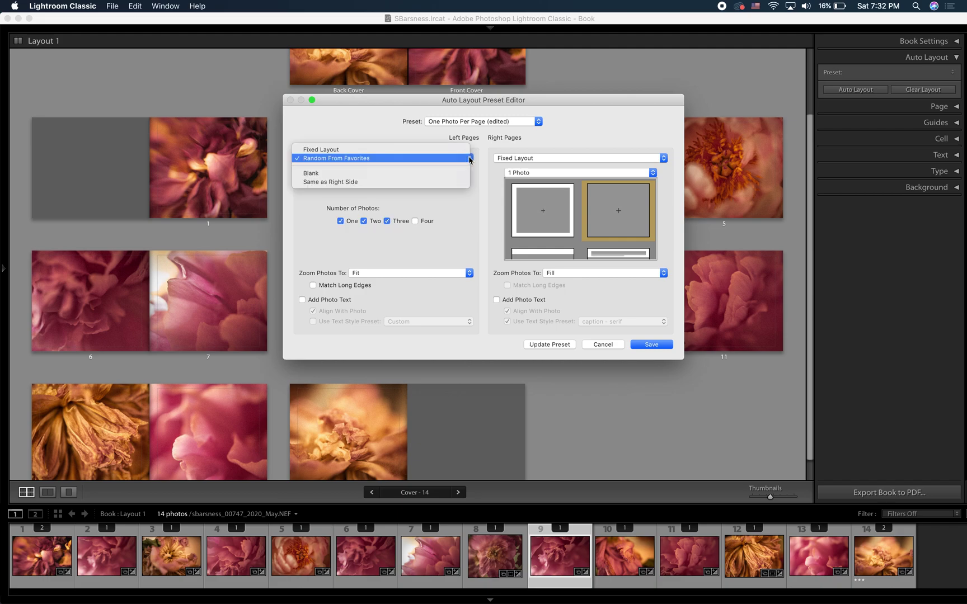
left_click(437, 149)
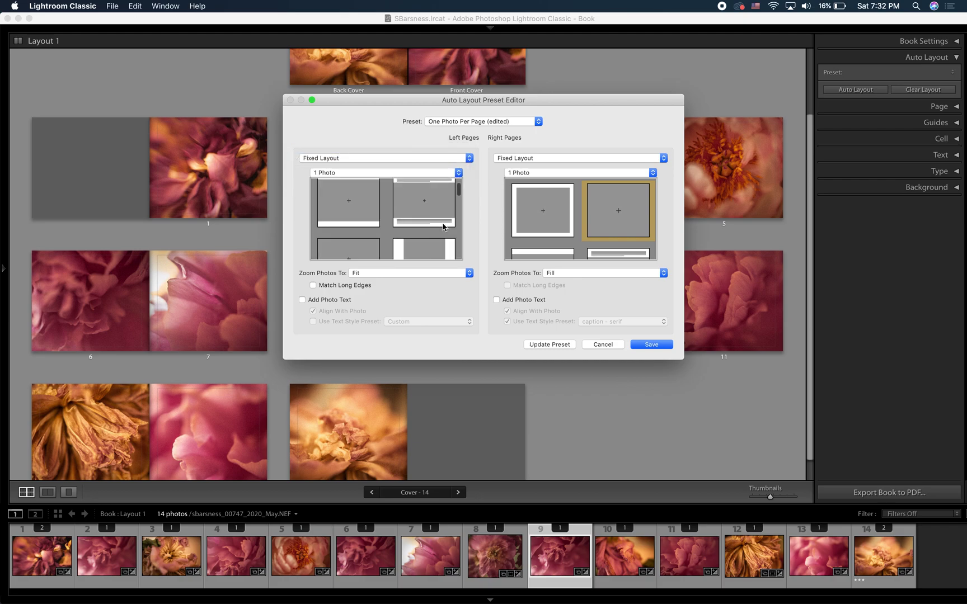
scroll(416, 227, "up", 3)
left_click(413, 224)
scroll(412, 224, "down", 3)
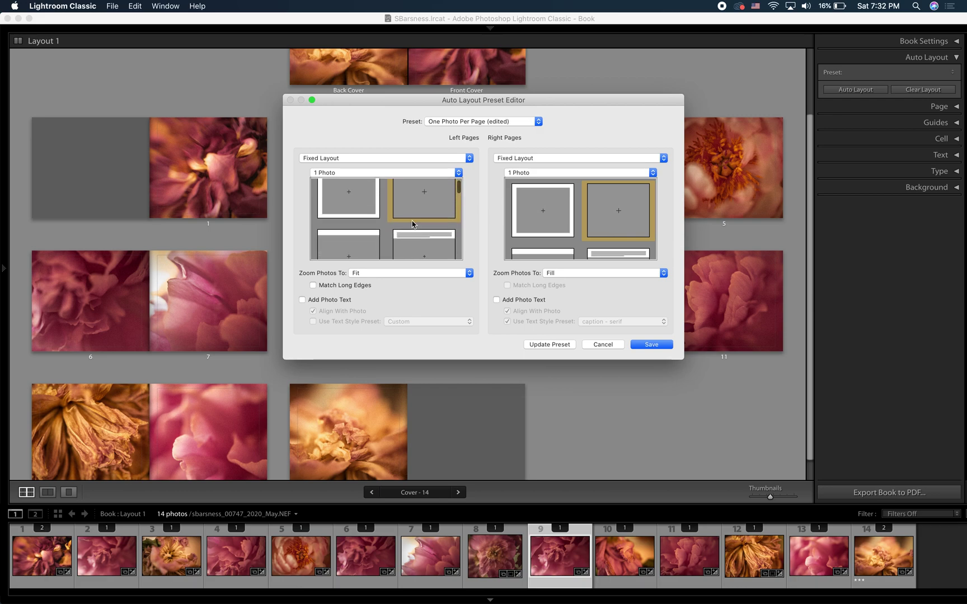
scroll(413, 224, "up", 3)
left_click(348, 218)
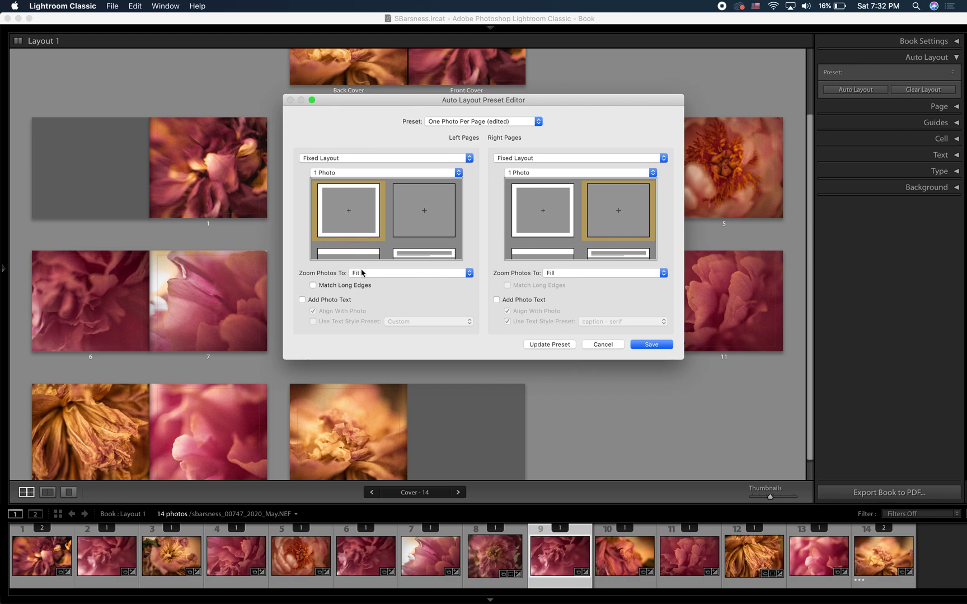
Step: Set the right pages to the 2 Photos template with two photos stacked in the page centre
left_click(652, 173)
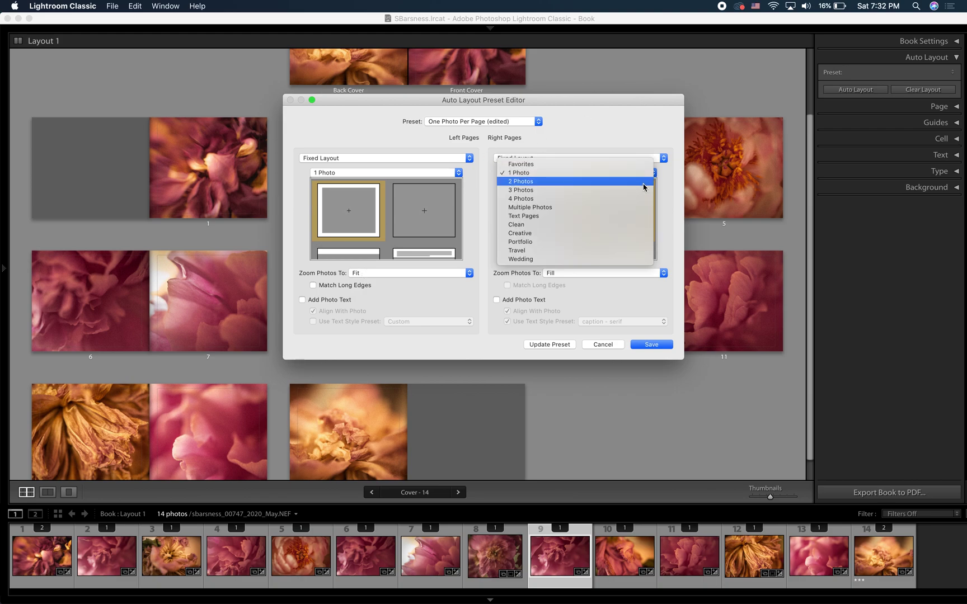
left_click(644, 184)
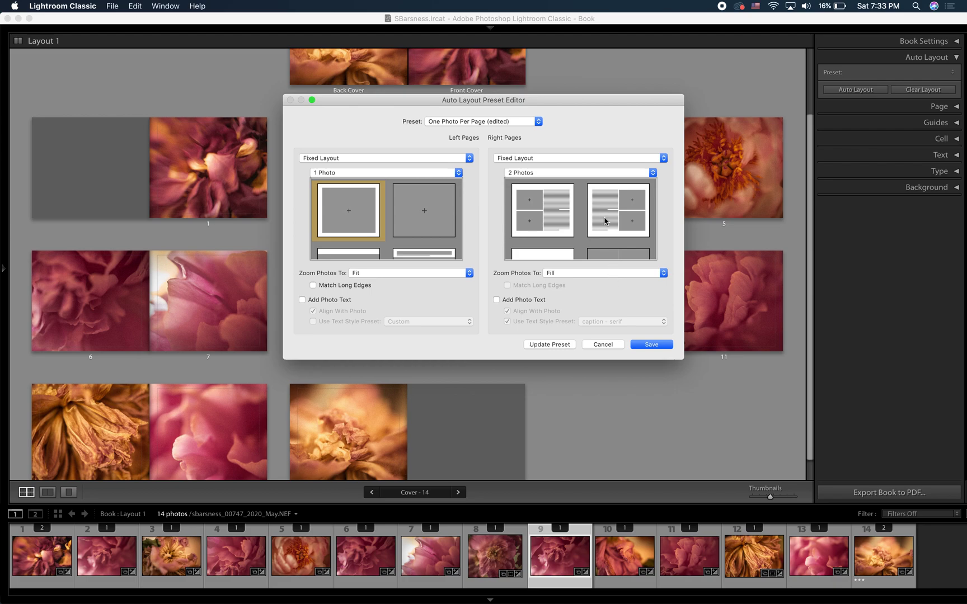
scroll(608, 231, "down", 3)
scroll(608, 231, "down", 4)
scroll(608, 231, "down", 4)
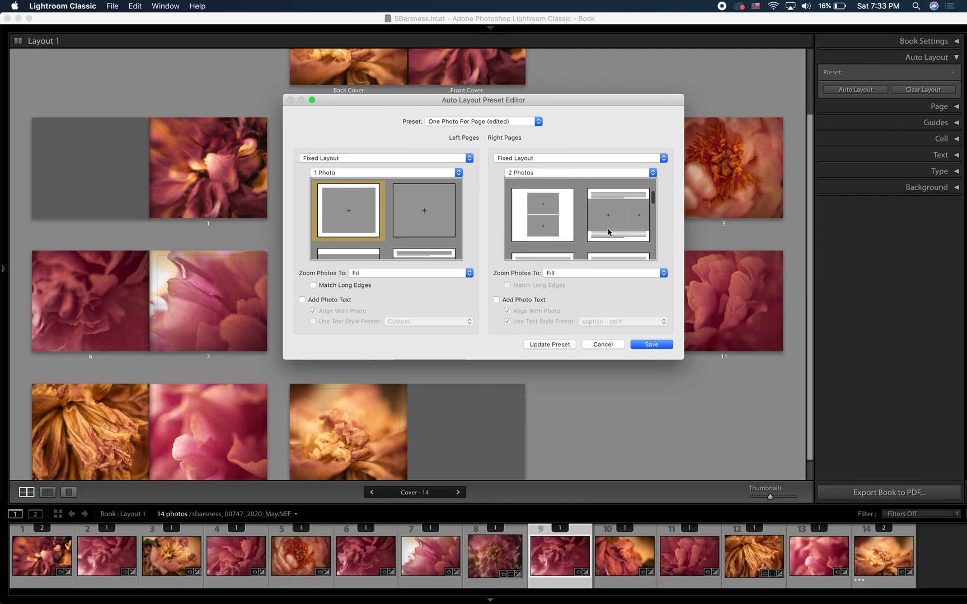
scroll(608, 230, "up", 3)
left_click(536, 216)
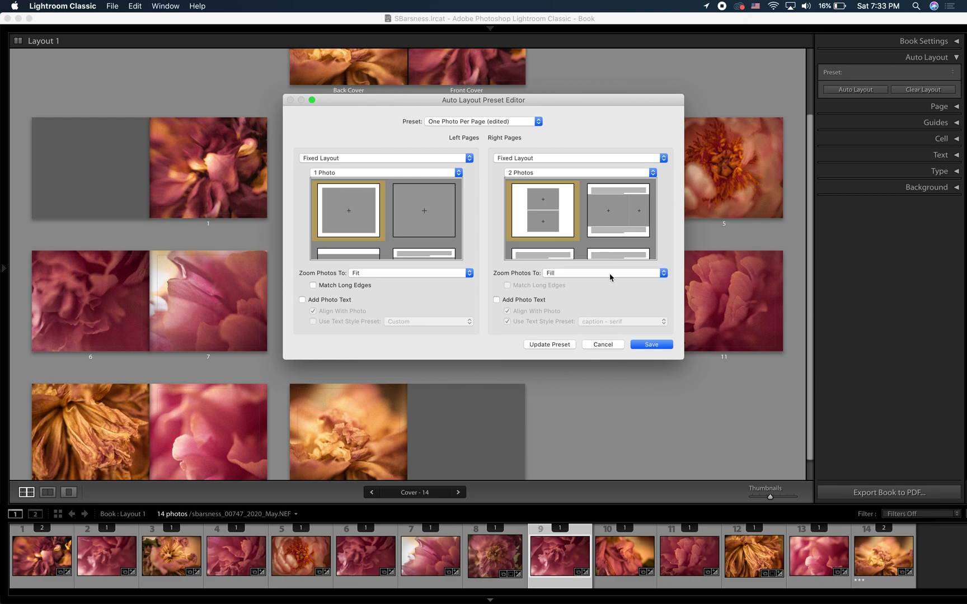
Step: Save the edited layout as a new auto layout preset named First Option
left_click(653, 346)
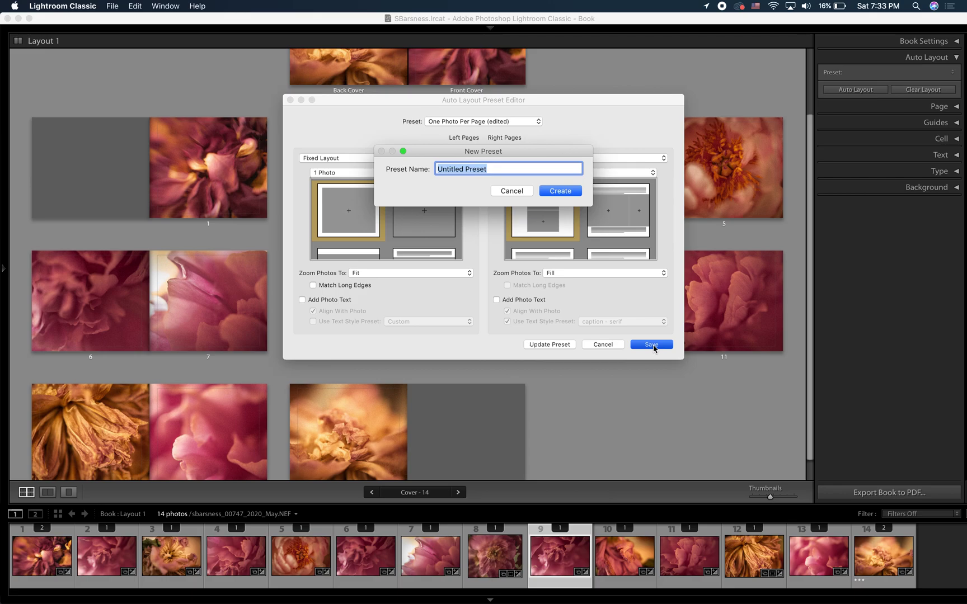
type("First Option")
left_click(561, 190)
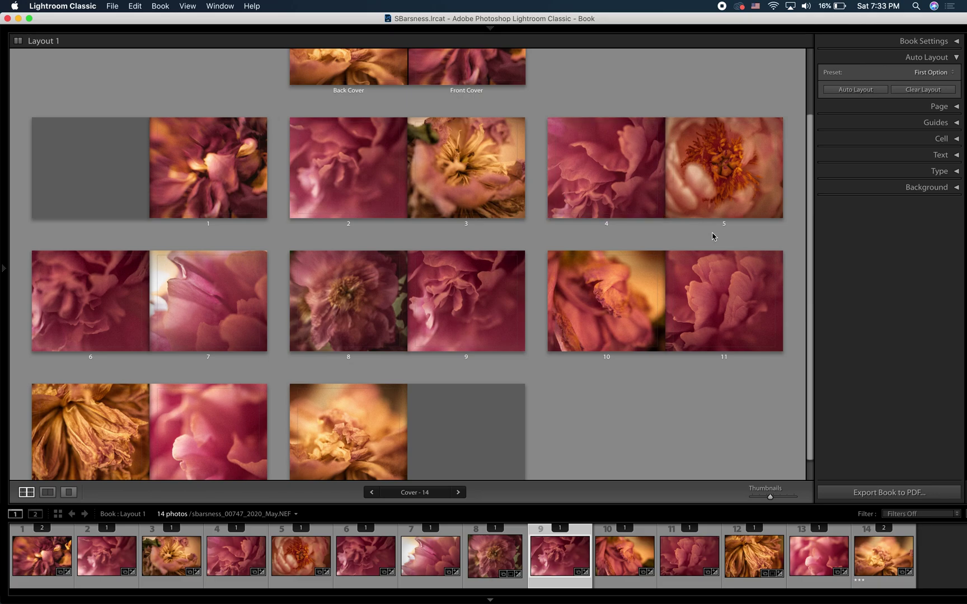
Step: Clear the current layout and refill the book using the First Option auto layout preset
left_click(626, 163)
scroll(671, 140, "up", 2)
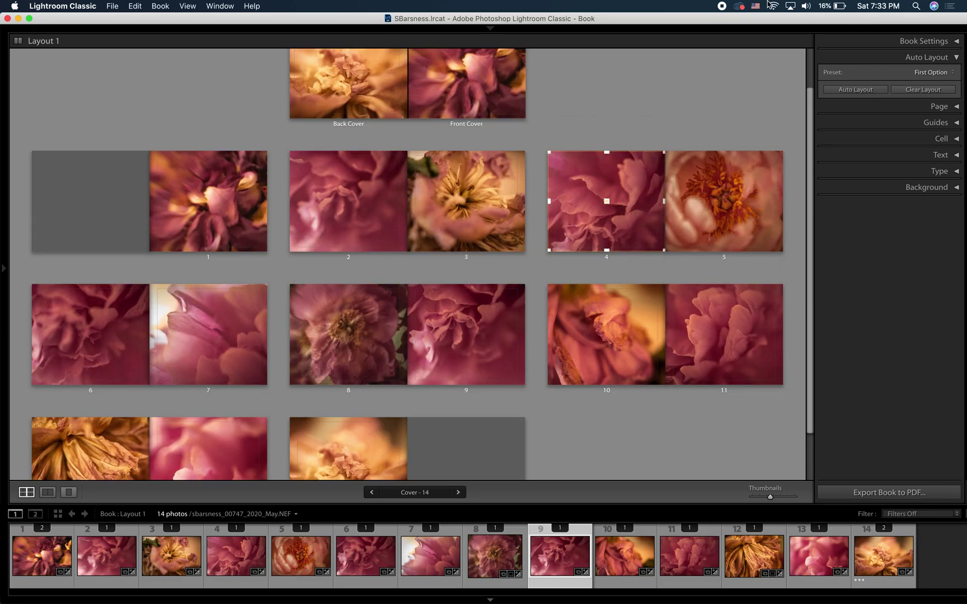
mouse_move(789, 25)
left_click_drag(775, 22, 737, 22)
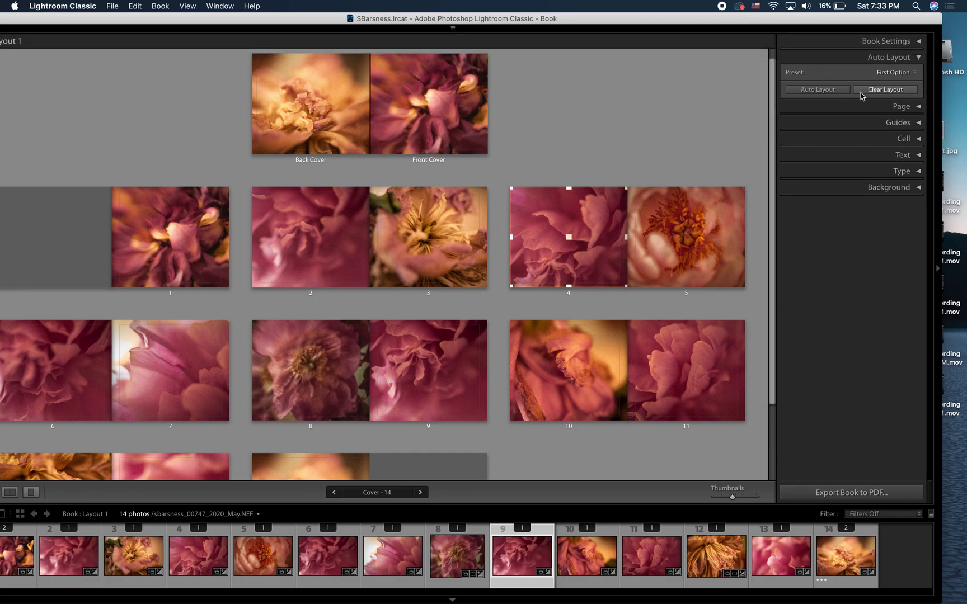
left_click(882, 91)
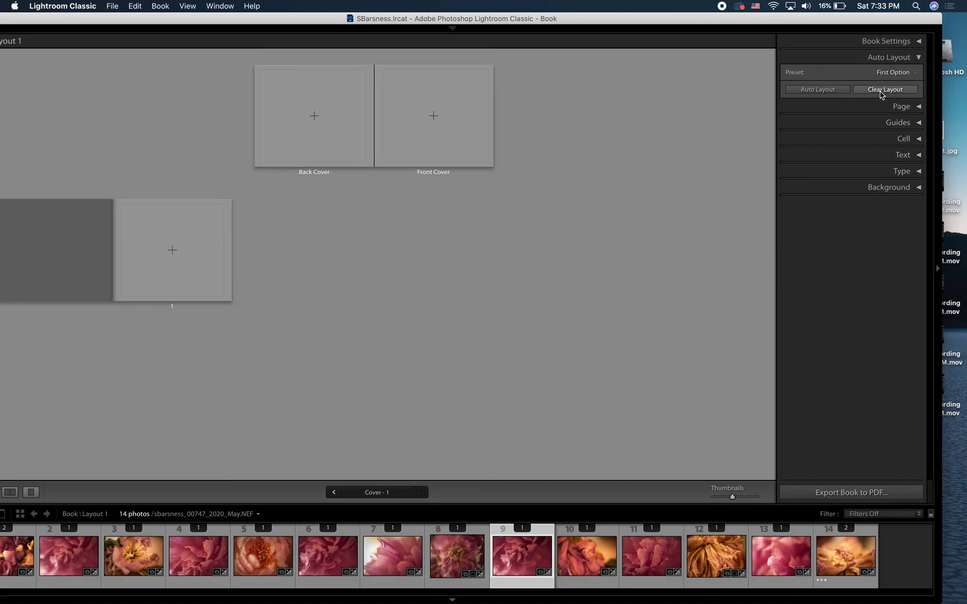
left_click(817, 91)
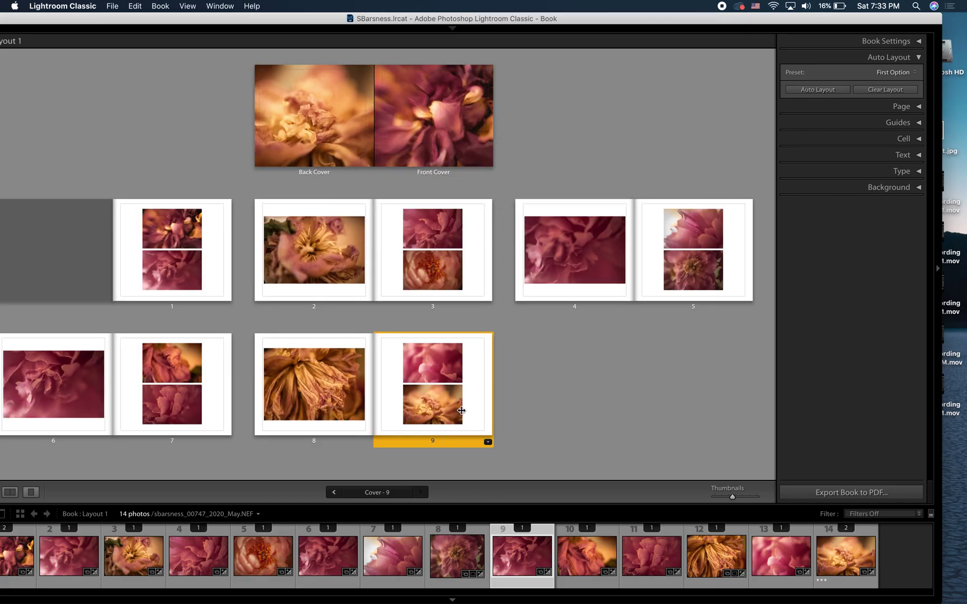
Step: Replace the lower photo on page 3 with the twelfth photo from the filmstrip, working in spread view
left_click_drag(447, 22, 513, 21)
left_click(528, 152)
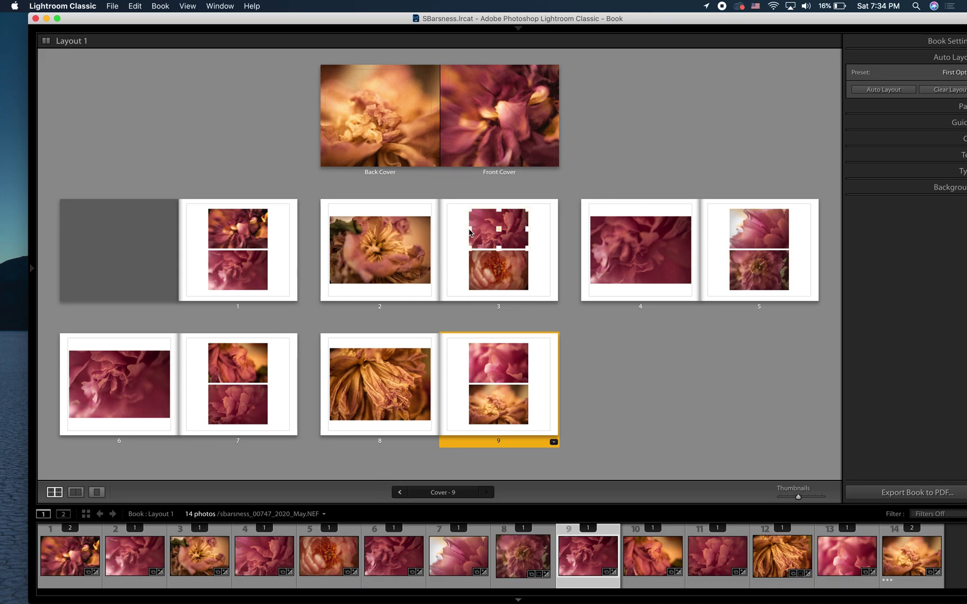
left_click(457, 300)
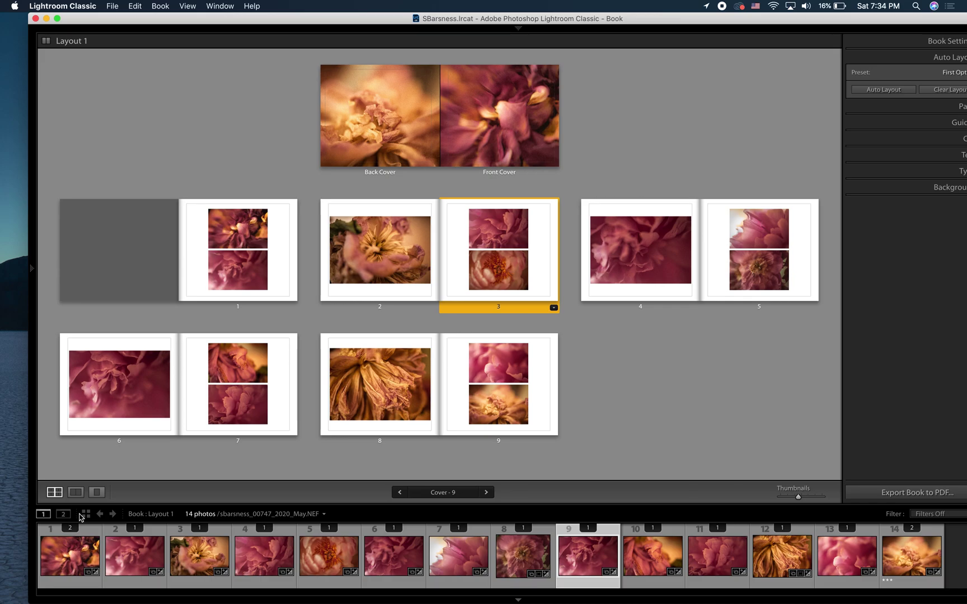
left_click(77, 492)
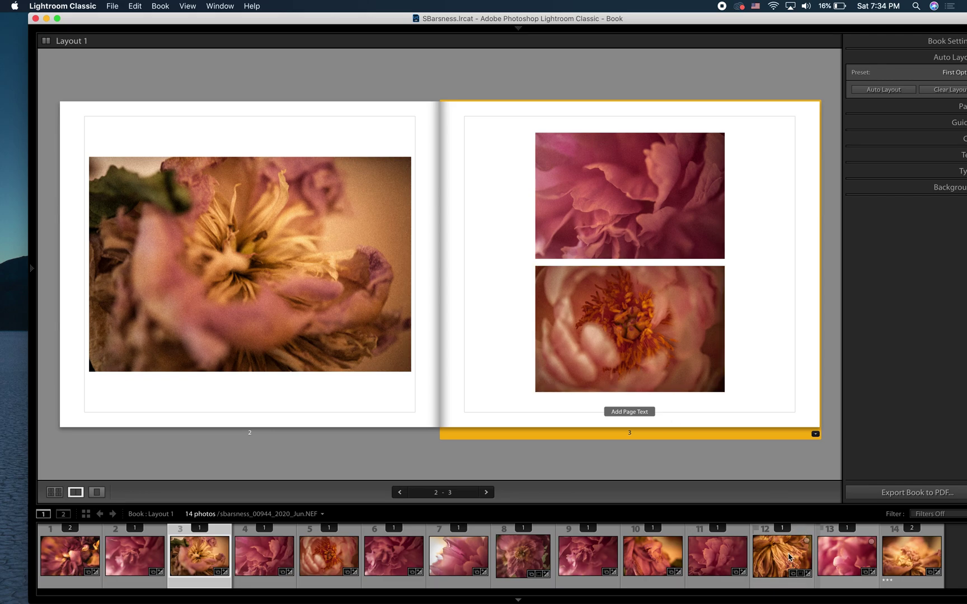
left_click_drag(786, 553, 634, 330)
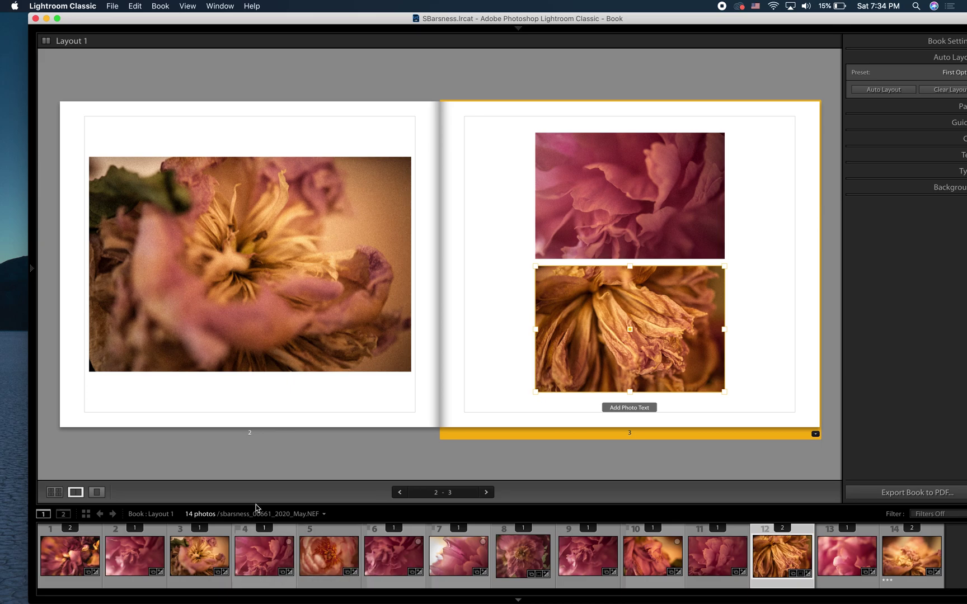
Step: Place the fifth filmstrip photo on page 8 and swap it with the upper photo on page 9
left_click(54, 495)
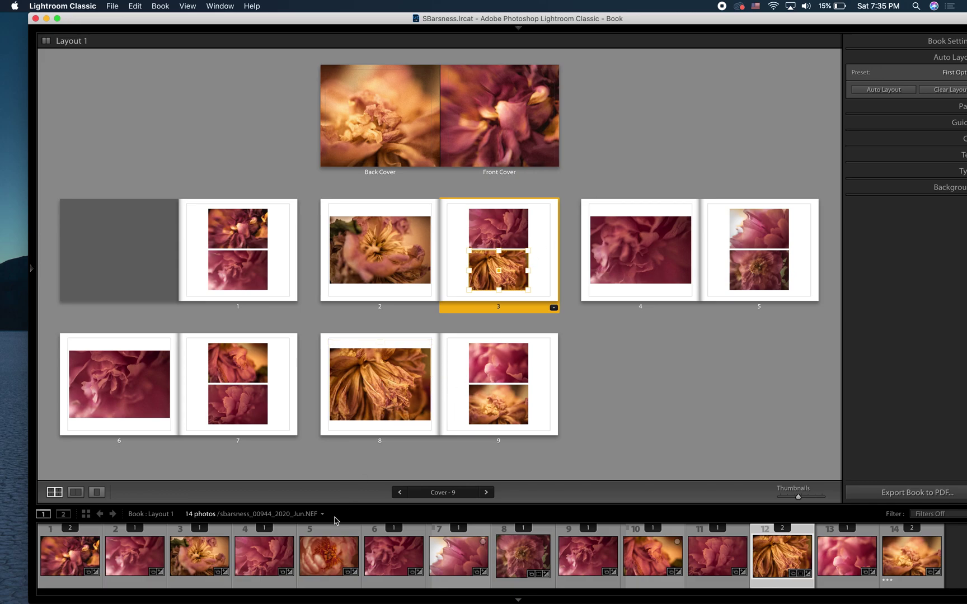
left_click_drag(328, 564, 373, 386)
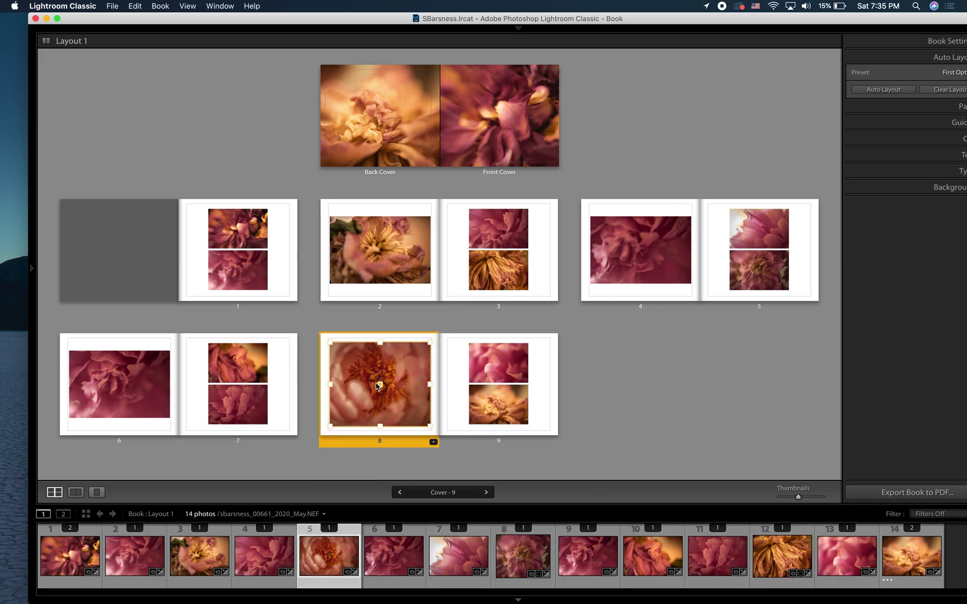
left_click_drag(377, 386, 503, 372)
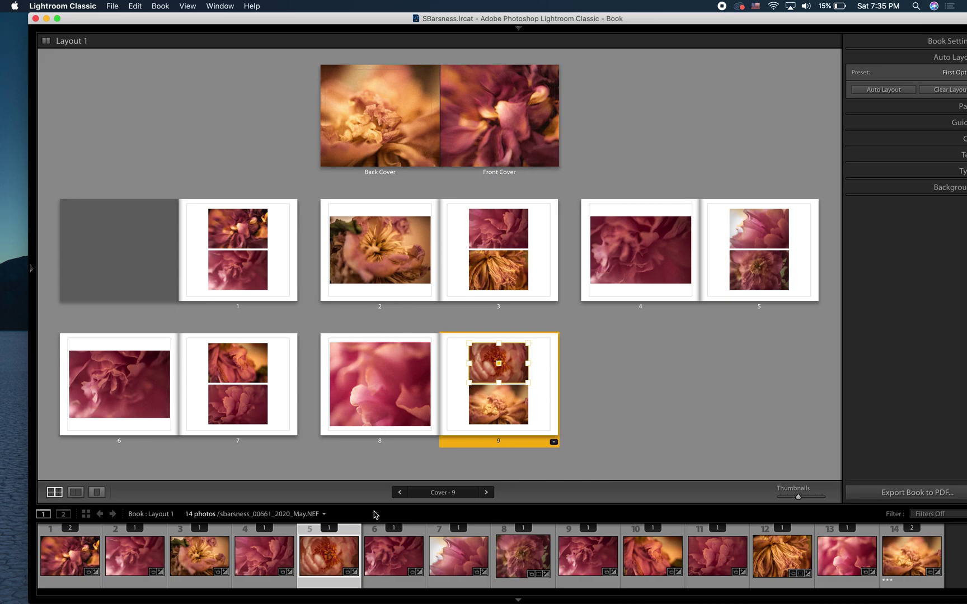
Step: Change page 8 to the 1 Photo template that fills the entire page without a border
left_click(75, 492)
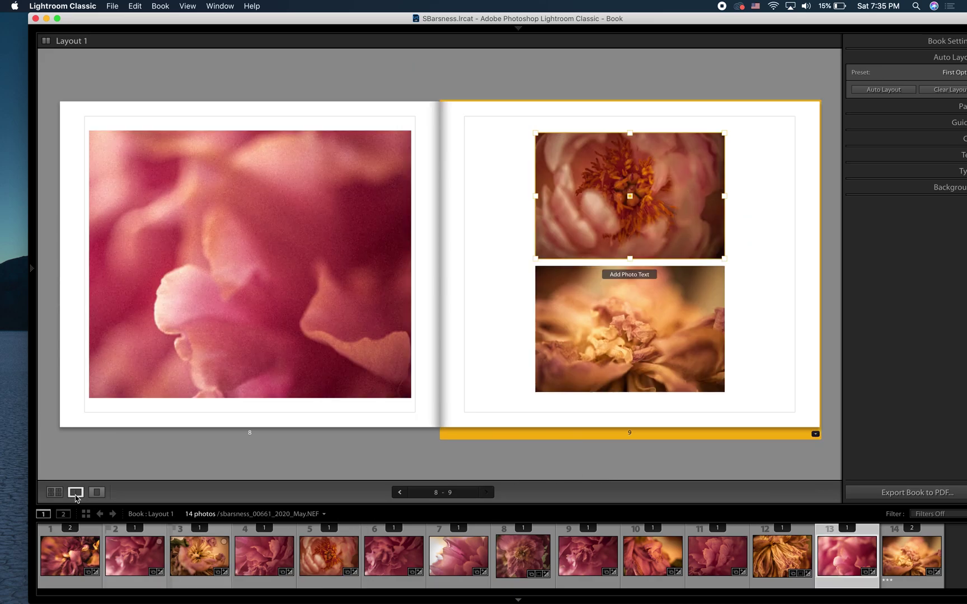
left_click(295, 271)
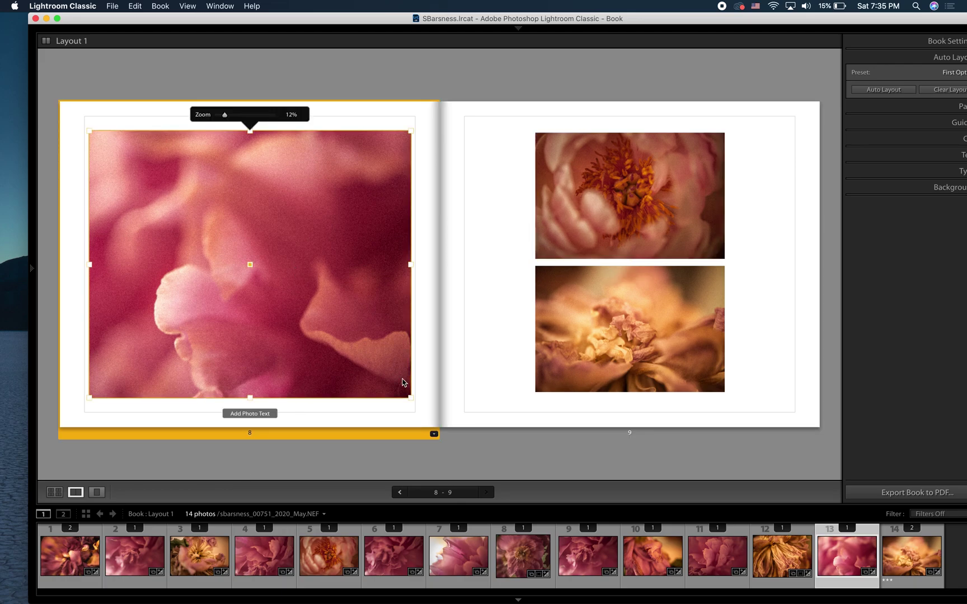
left_click(434, 434)
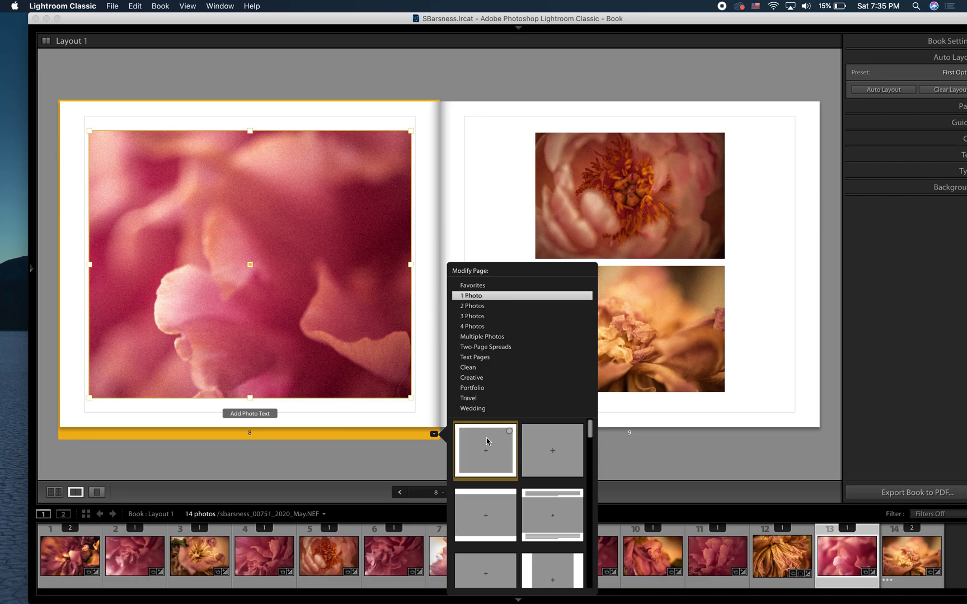
scroll(497, 479, "down", 1)
scroll(497, 479, "up", 1)
scroll(497, 479, "down", 1)
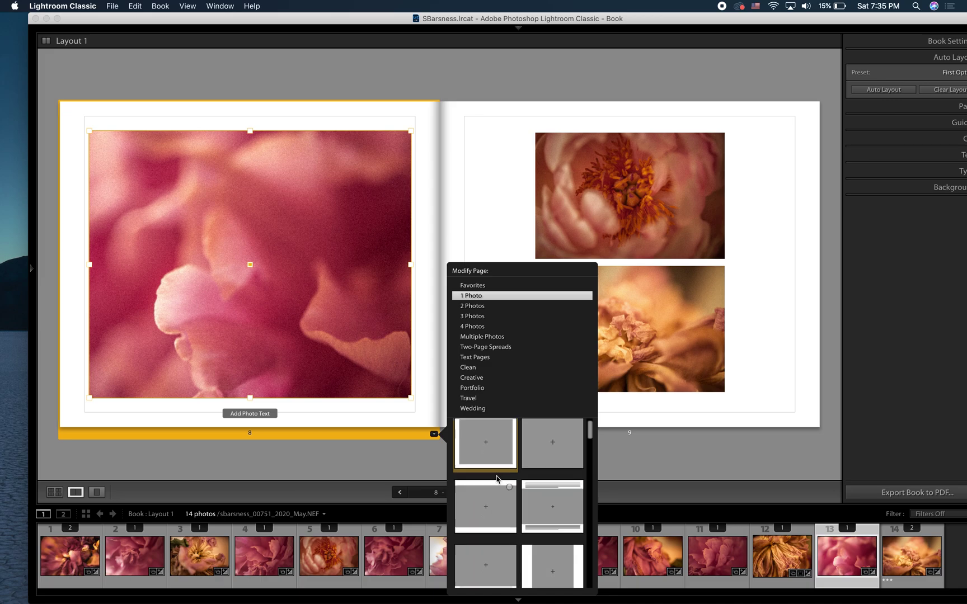
scroll(526, 470, "up", 1)
left_click(551, 458)
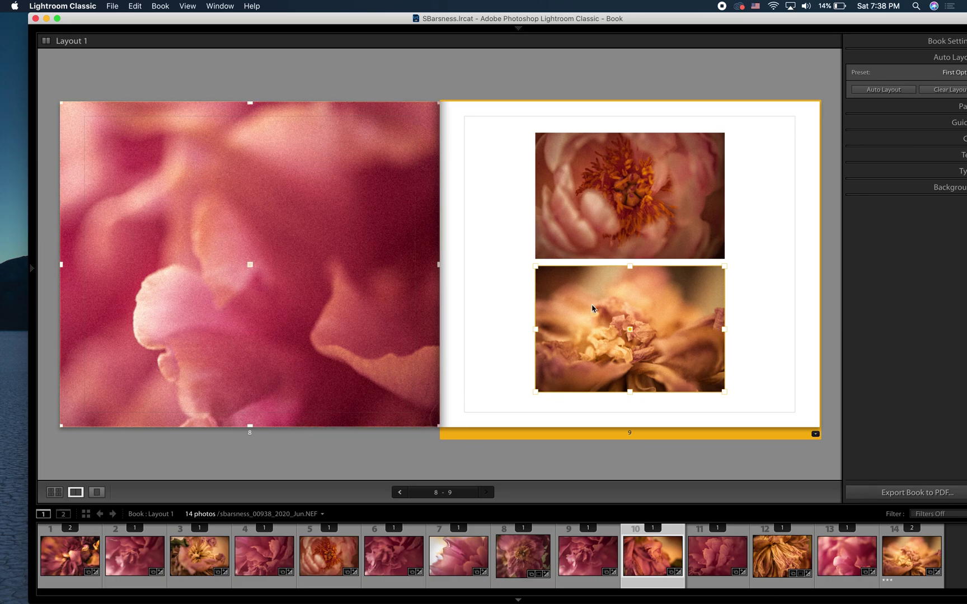
Step: Enlarge and offset the two photo cells on page 9, extending the upper toward the top right and the lower toward the bottom left
left_click(645, 327)
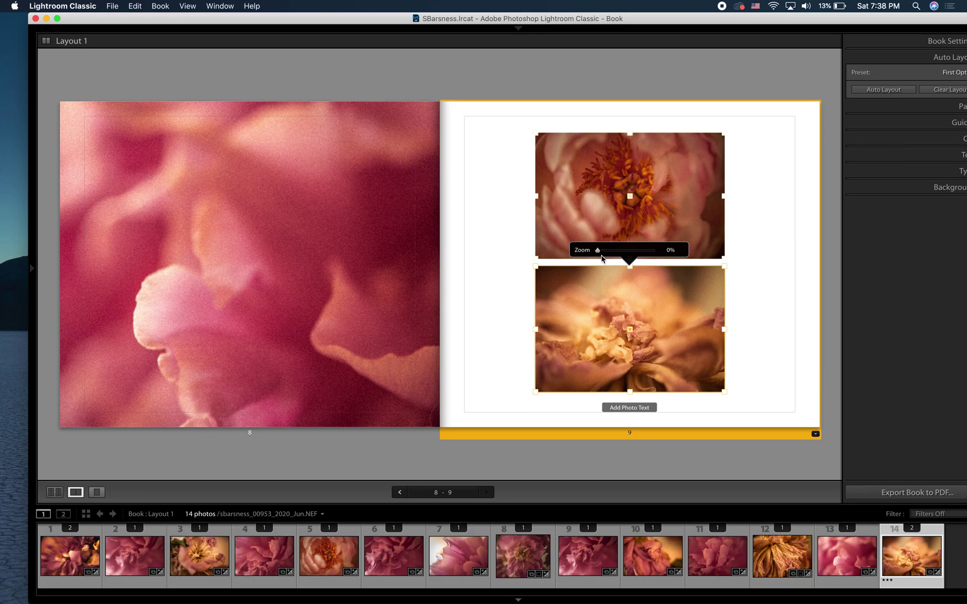
left_click_drag(596, 253, 567, 258)
left_click_drag(726, 135, 747, 114)
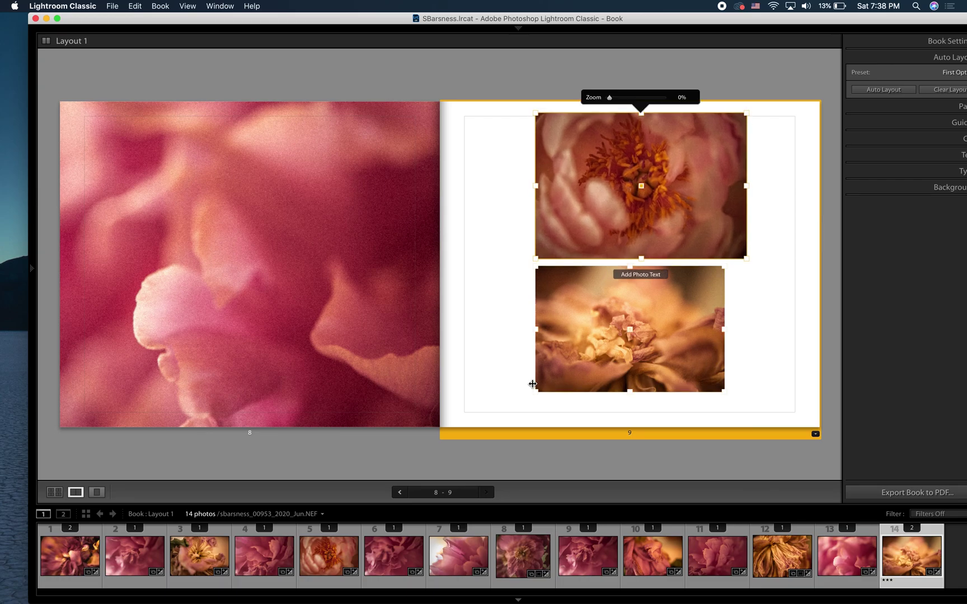
left_click_drag(535, 390, 495, 410)
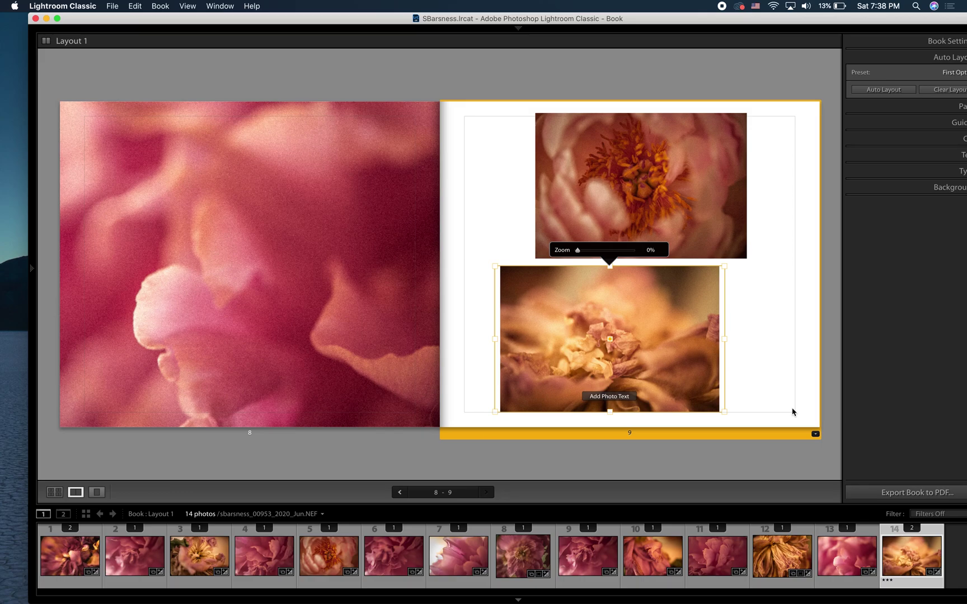
mouse_move(724, 339)
left_mouse_down()
mouse_move(747, 339)
mouse_move(715, 344)
left_mouse_up()
Step: Zoom the upper photo on page 9 to 49% and reposition it to show the orange stamens within its cell
left_click(709, 190)
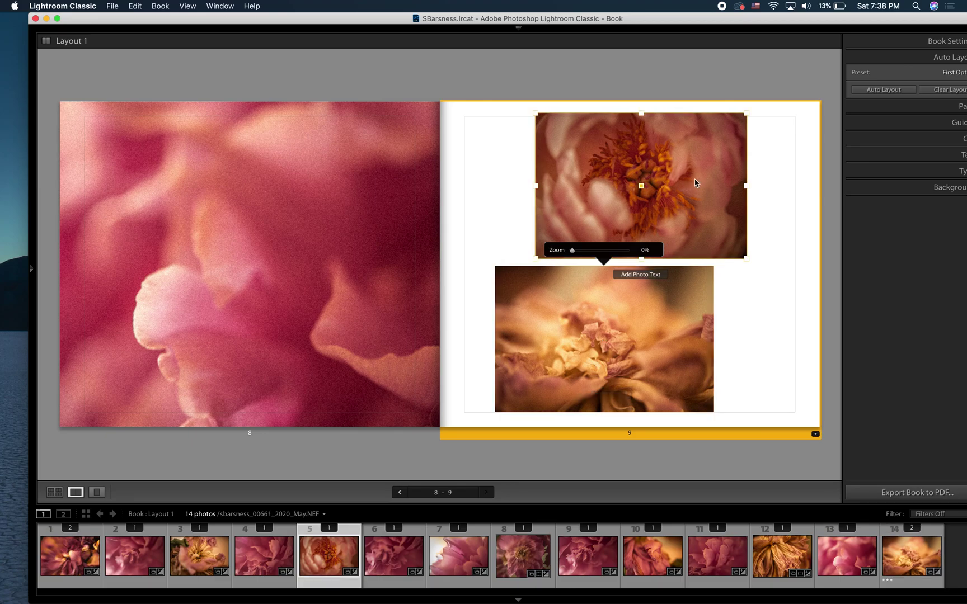
left_click_drag(695, 182, 662, 177)
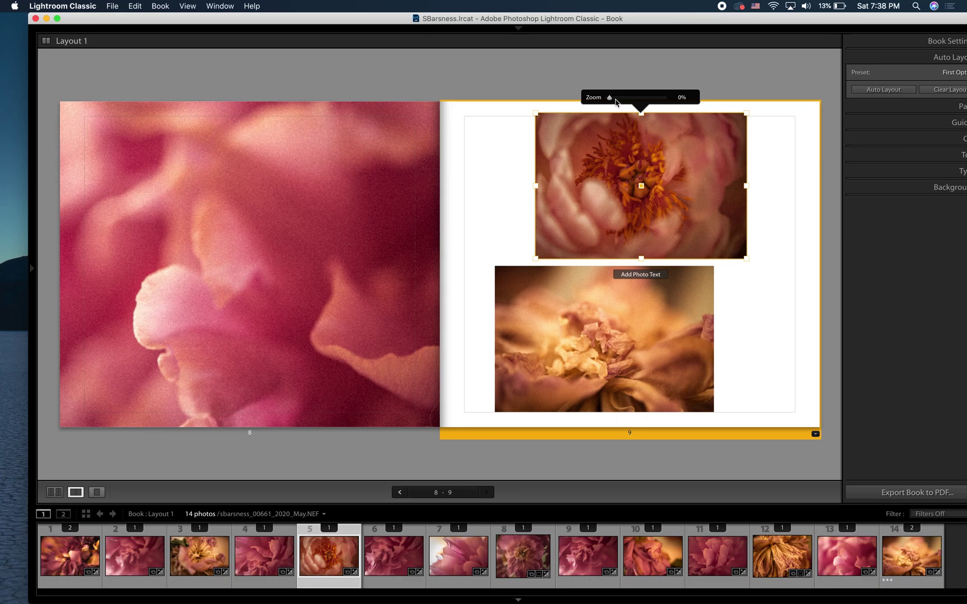
left_click_drag(609, 99, 638, 101)
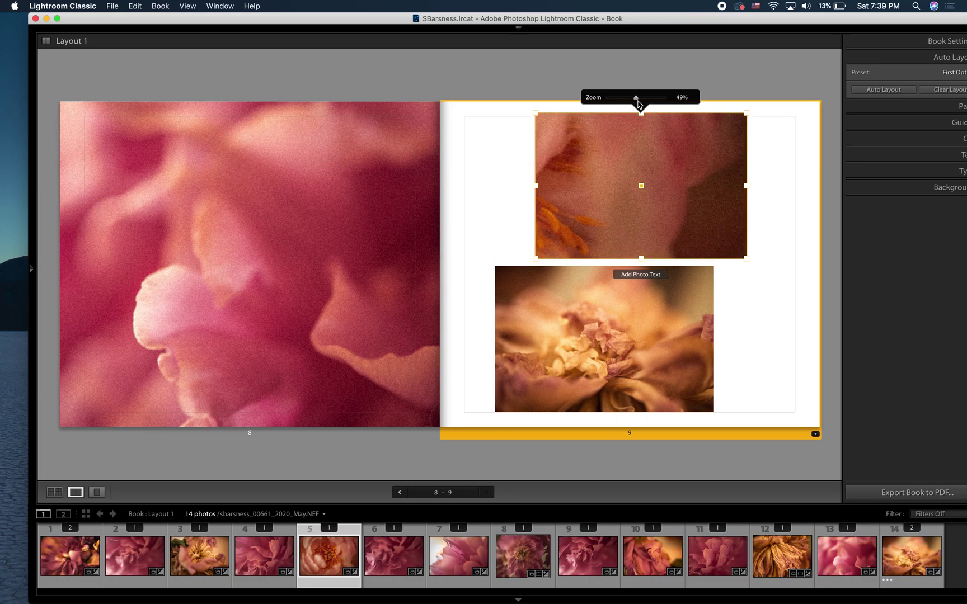
mouse_move(695, 202)
left_mouse_down()
mouse_move(770, 218)
mouse_move(692, 209)
left_mouse_up()
left_click_drag(593, 183, 678, 177)
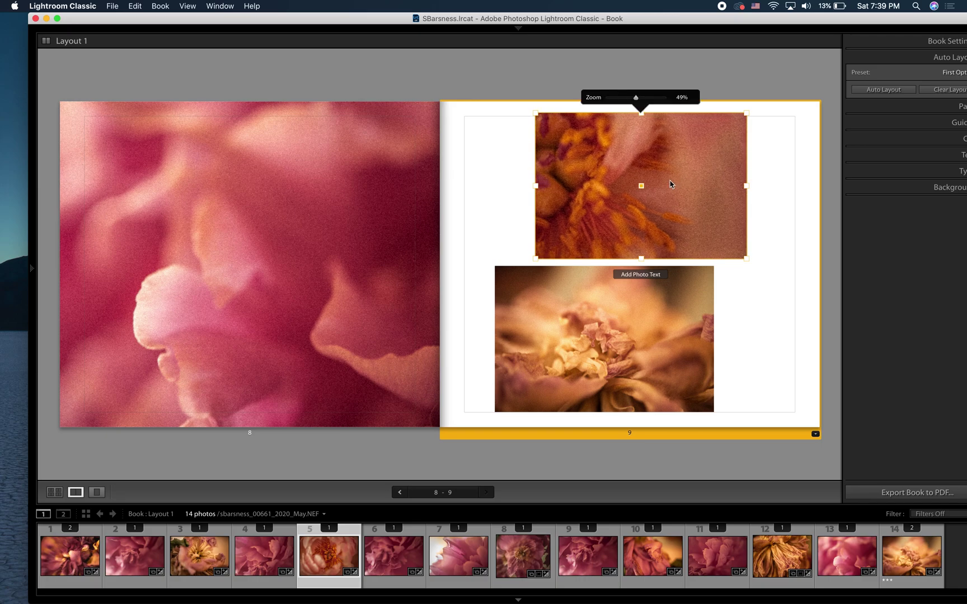
left_click(599, 348)
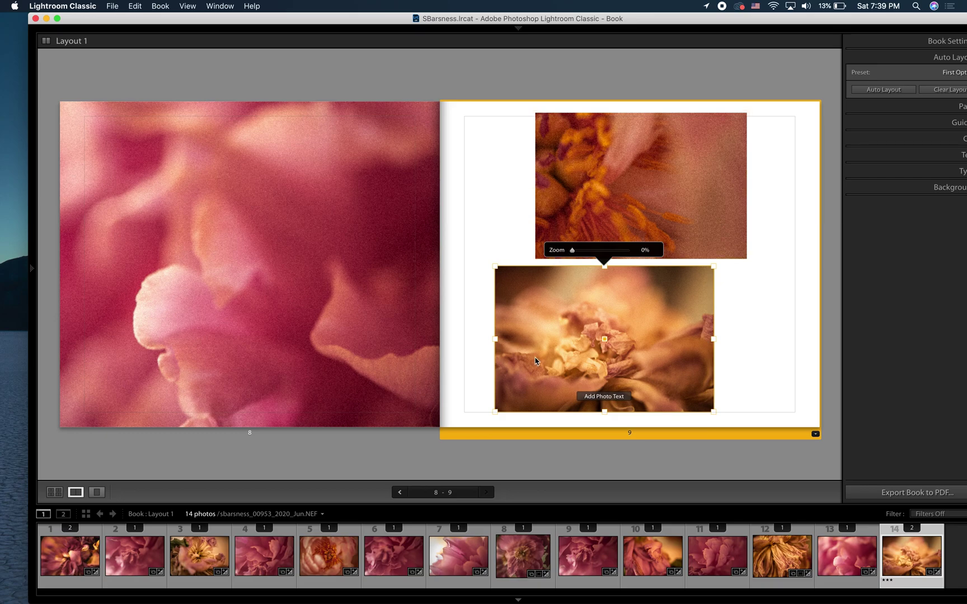
left_click(622, 201)
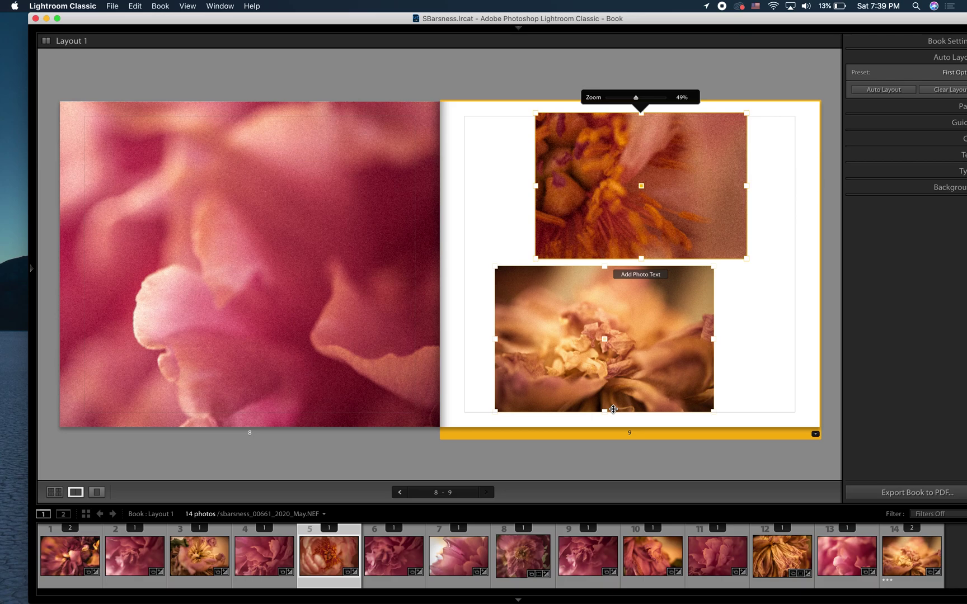
Step: Change page 9 to the 2 Photos template with two tall photos placed side by side
left_click(815, 434)
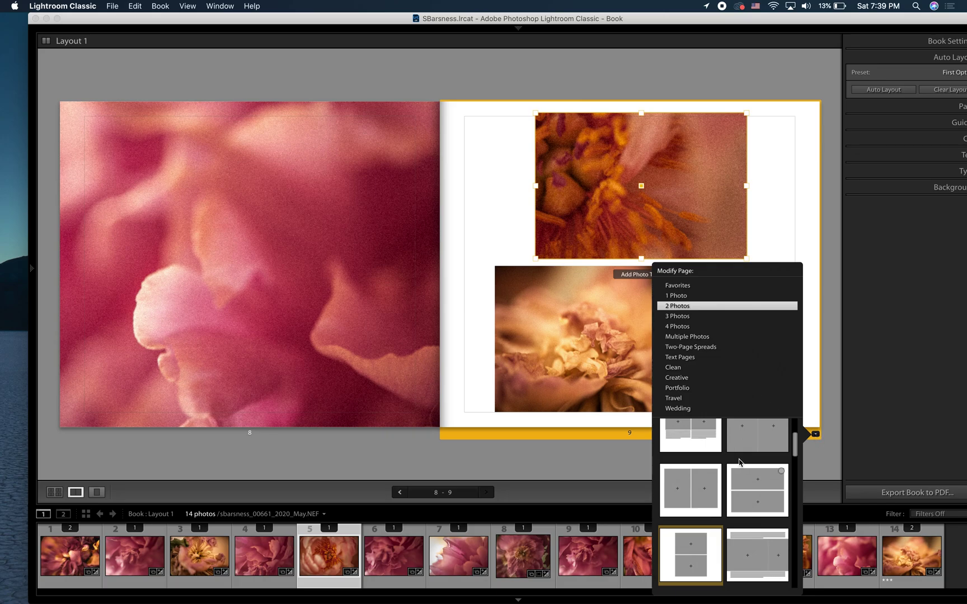
scroll(740, 462, "down", 1)
left_click(682, 471)
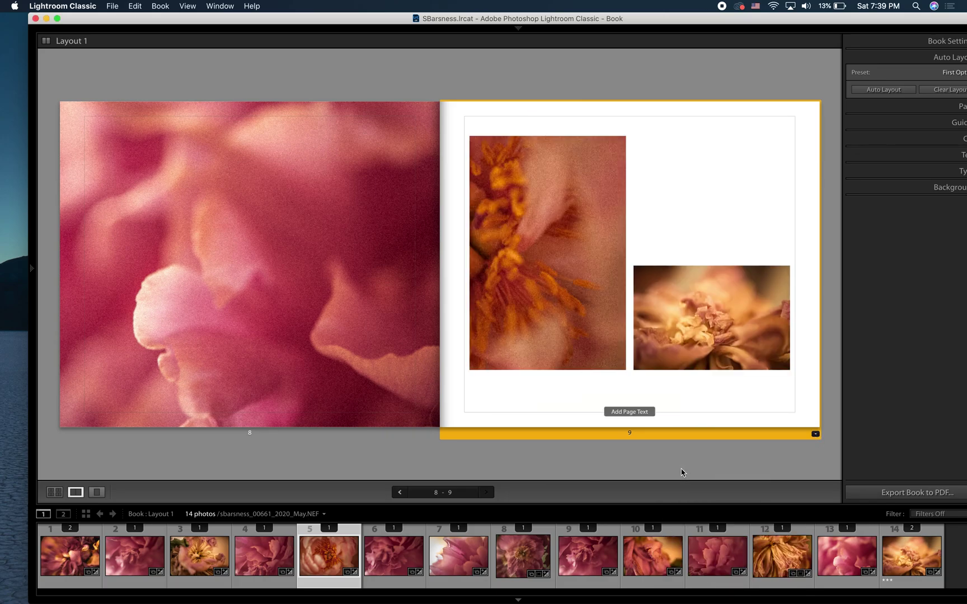
Step: Try zooming the second photo on page 9 to 41% to fill its cell, and return it to the minimum zoom
left_click_drag(707, 306, 701, 245)
left_click_drag(701, 168, 688, 188)
left_click_drag(679, 119, 701, 120)
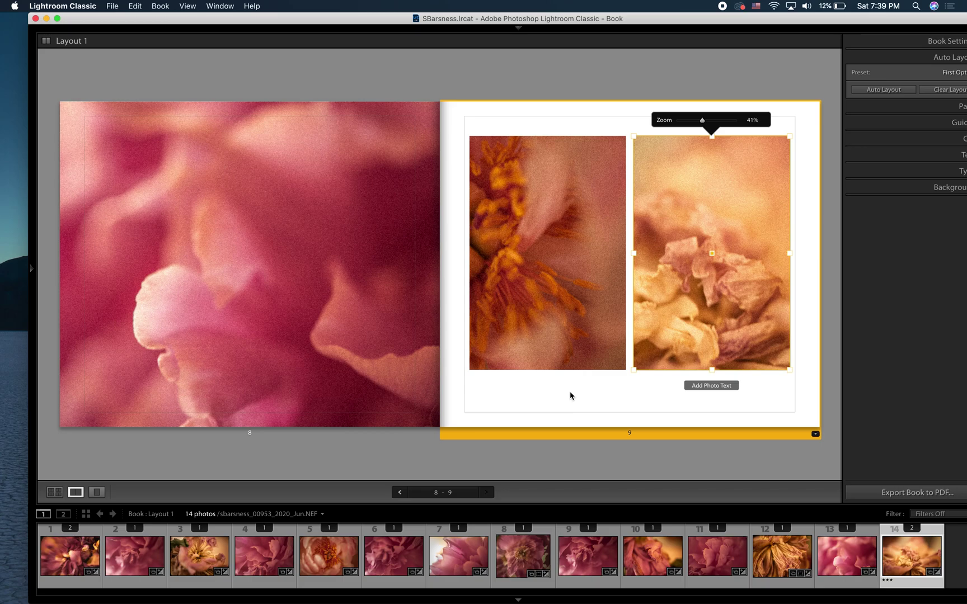
left_click_drag(703, 120, 639, 125)
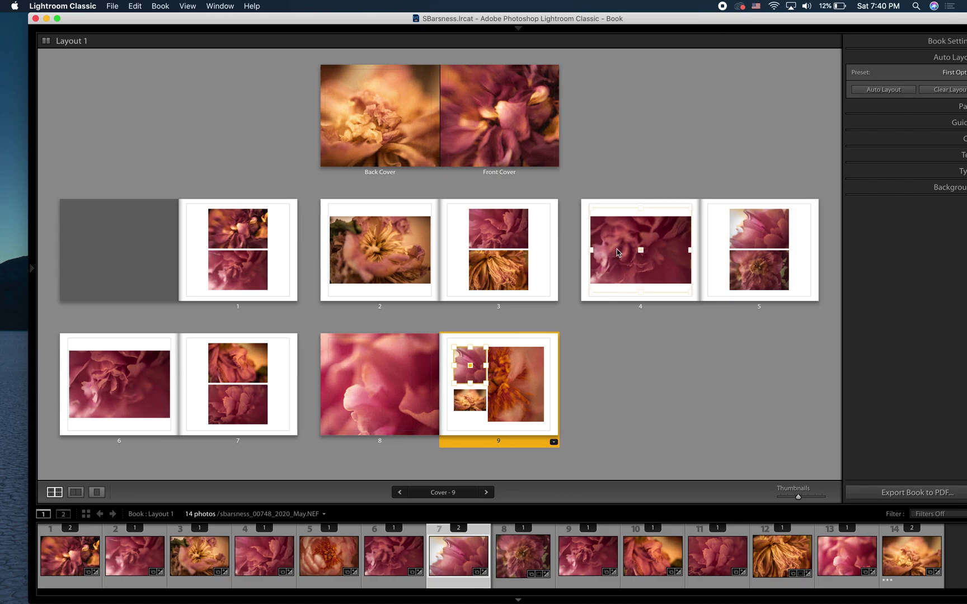
Step: Apply the borderless single-photo Two-Page Spreads template to page 4 and select the photo spanning pages 4 and 5
left_click(658, 246)
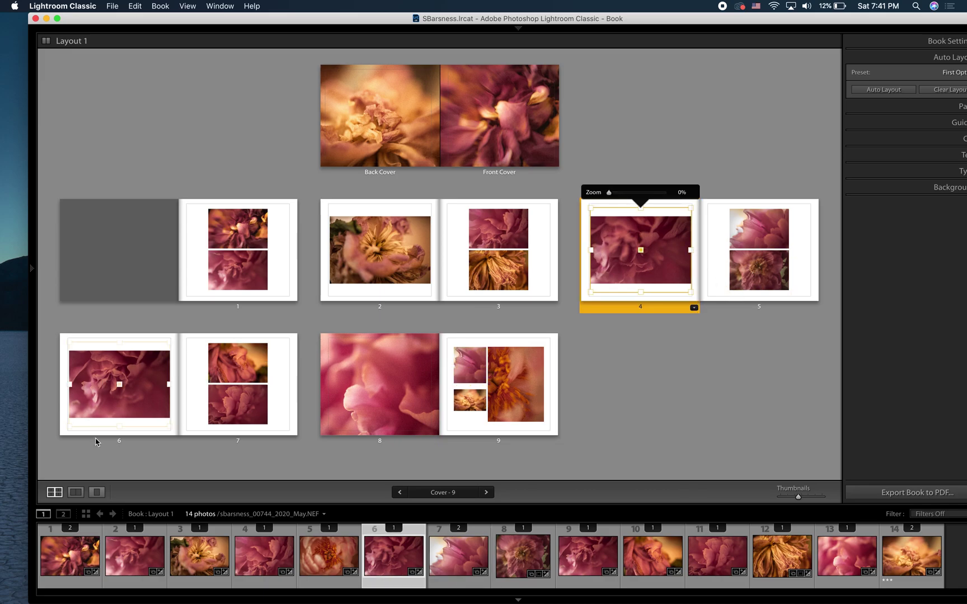
left_click(76, 493)
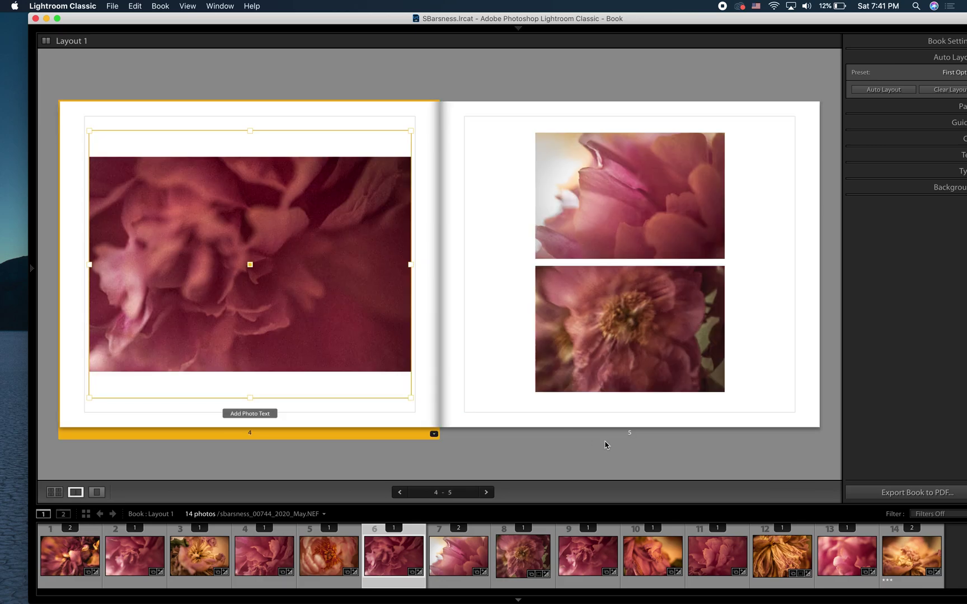
left_click(433, 434)
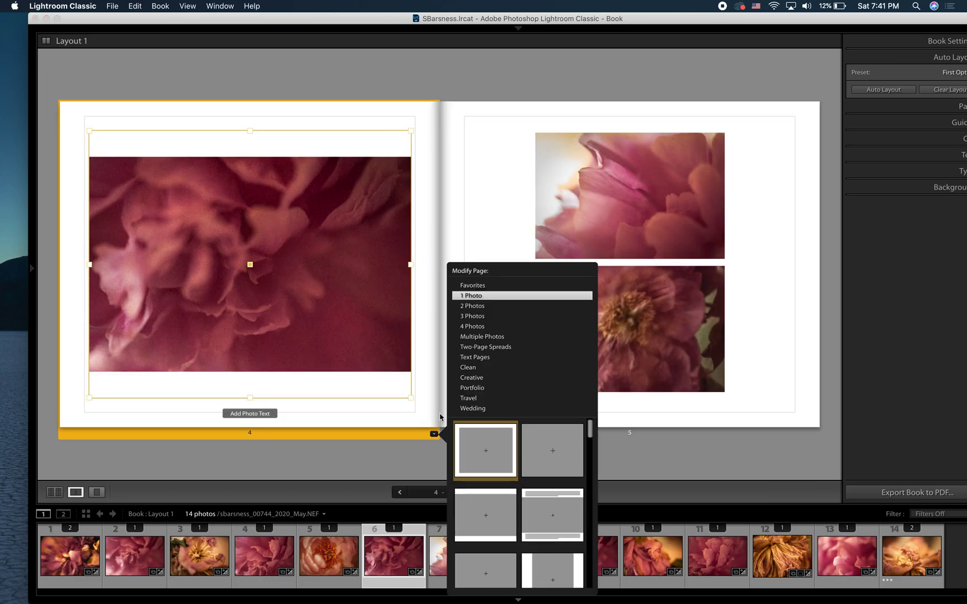
left_click(475, 349)
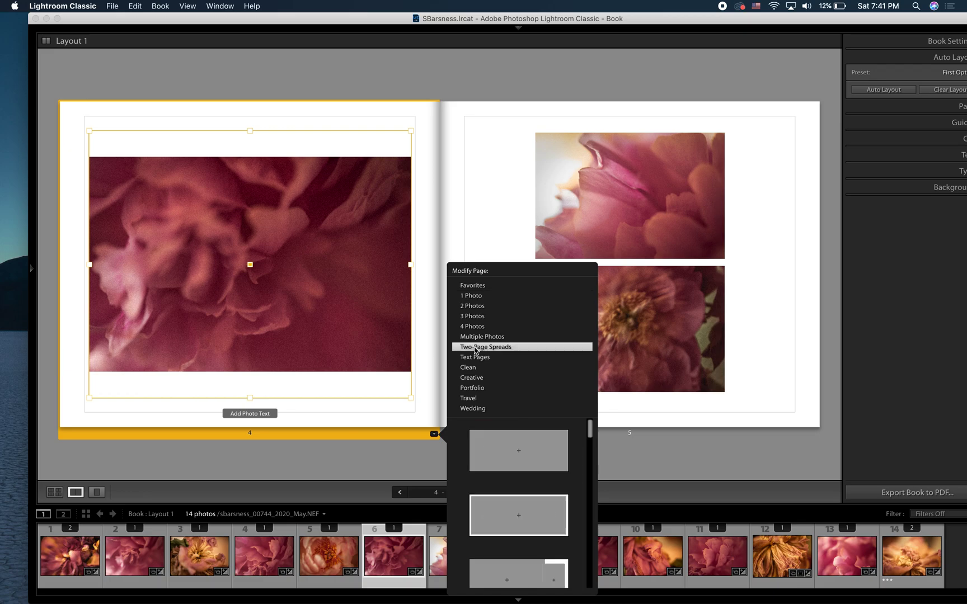
left_click(531, 458)
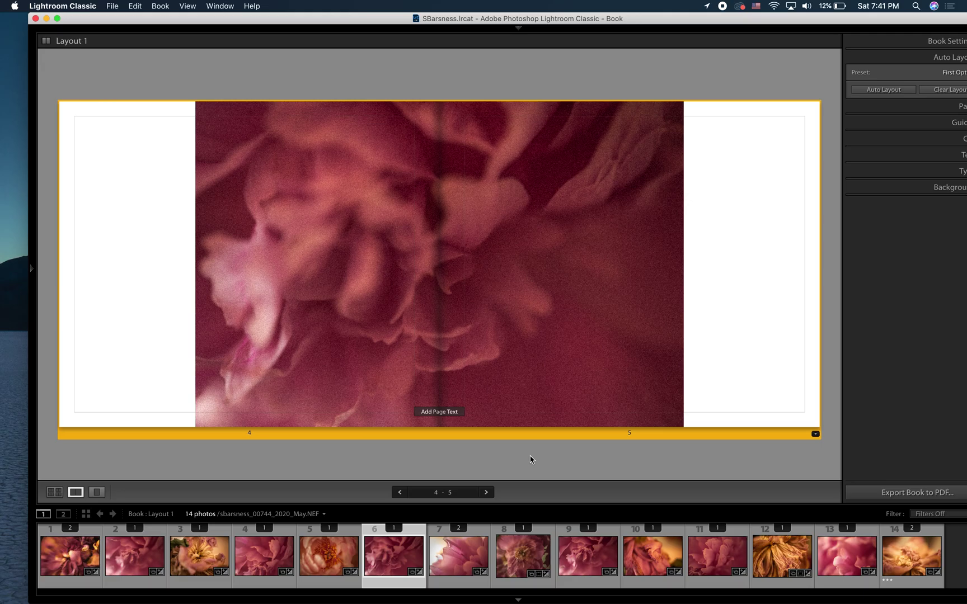
left_click(447, 179)
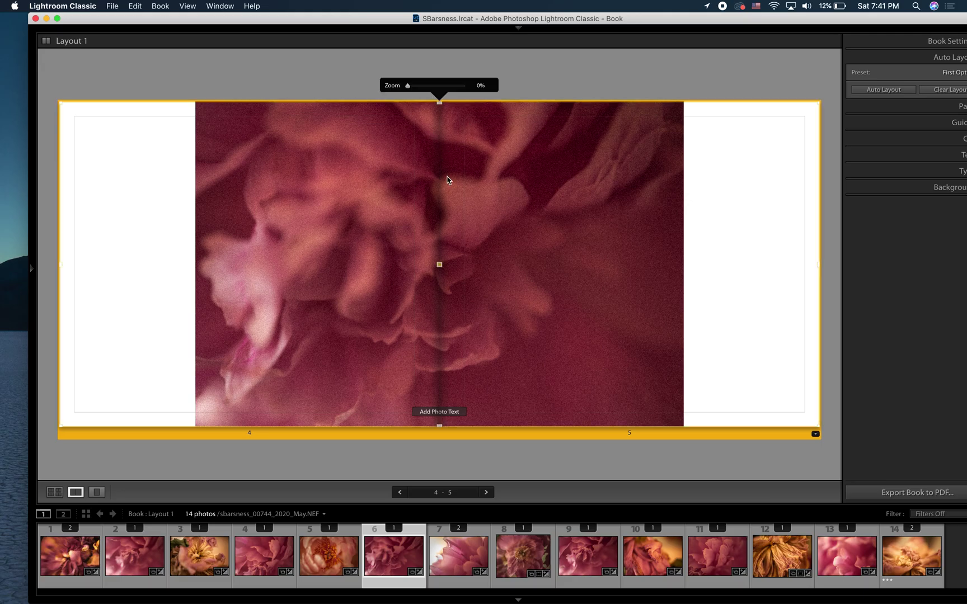
Step: Zoom the photo spanning pages 4 and 5 to 32% so it fills the spread, and return to the multi-page overview
mouse_move(410, 87)
left_mouse_down()
mouse_move(441, 88)
mouse_move(414, 89)
mouse_move(424, 89)
left_mouse_up()
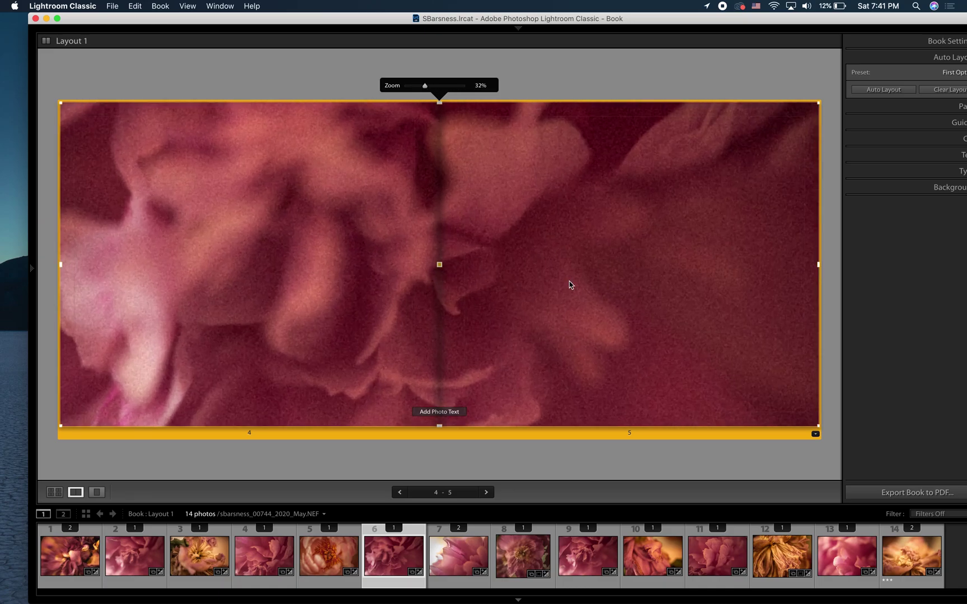
left_click(577, 466)
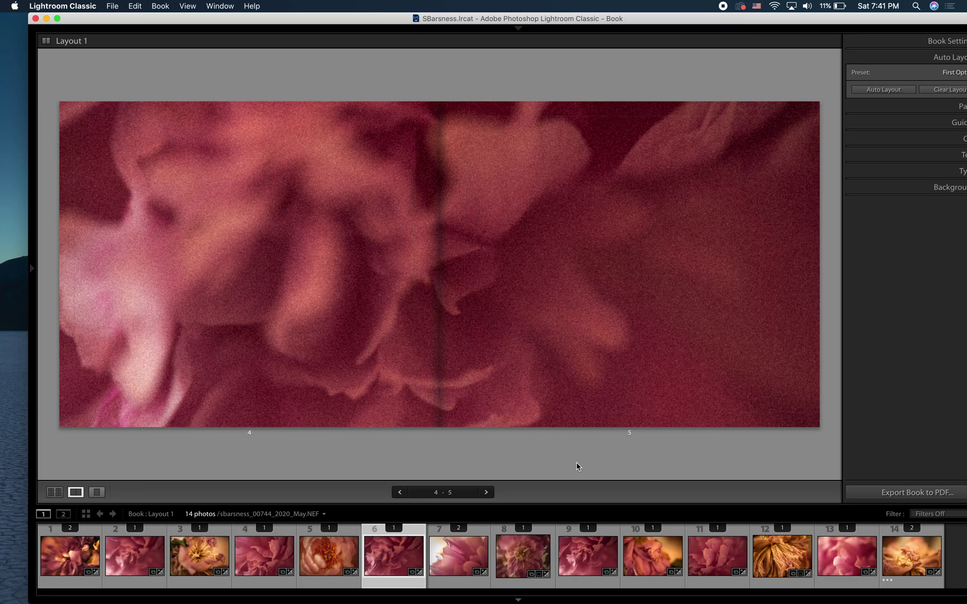
left_click(55, 493)
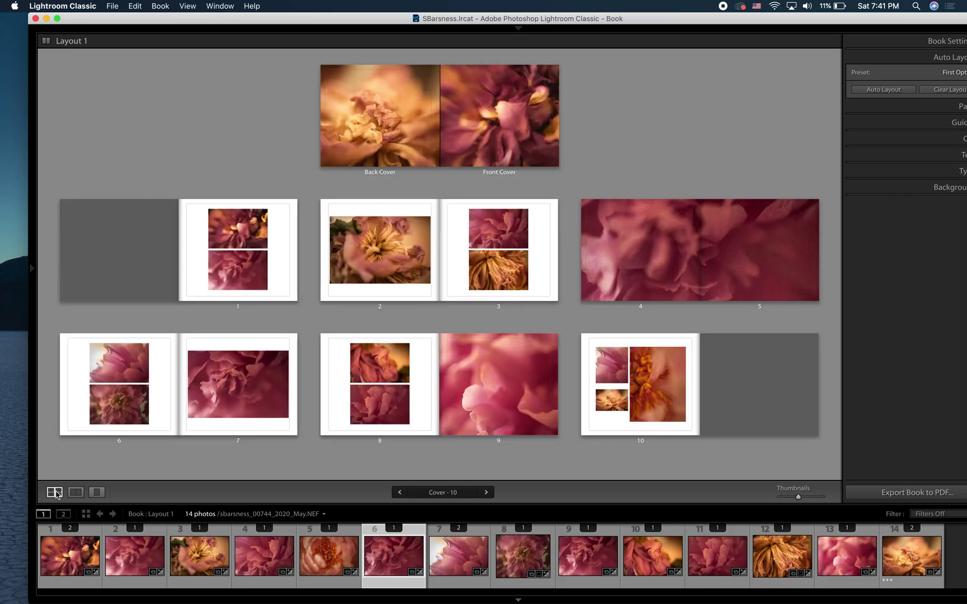
left_click(702, 269)
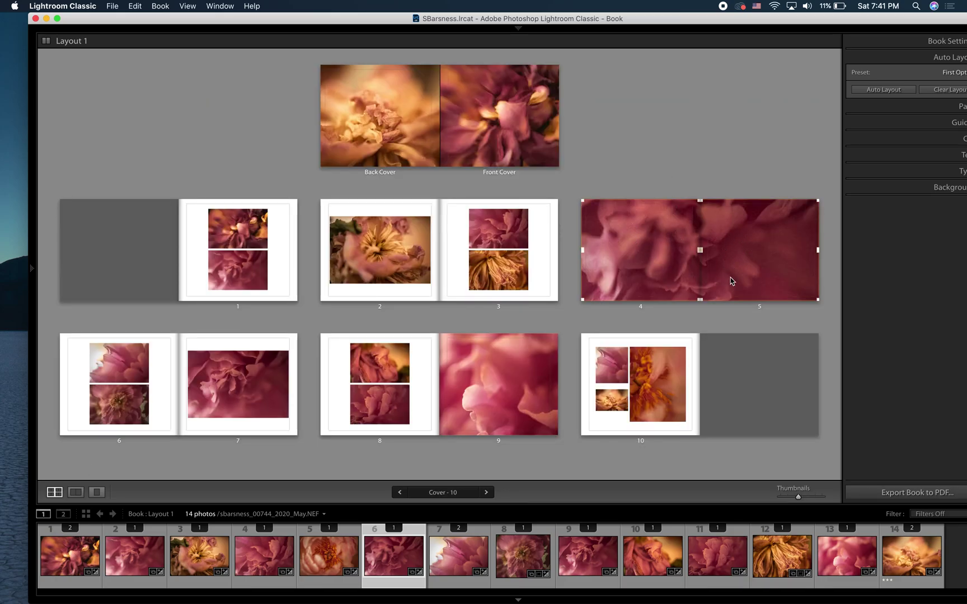
left_click(730, 281)
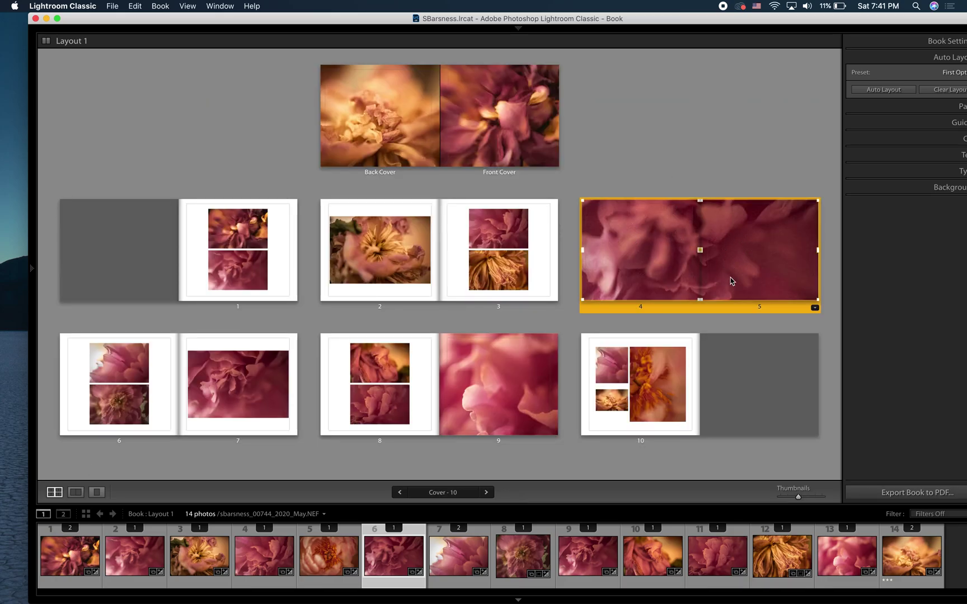
left_click(813, 330)
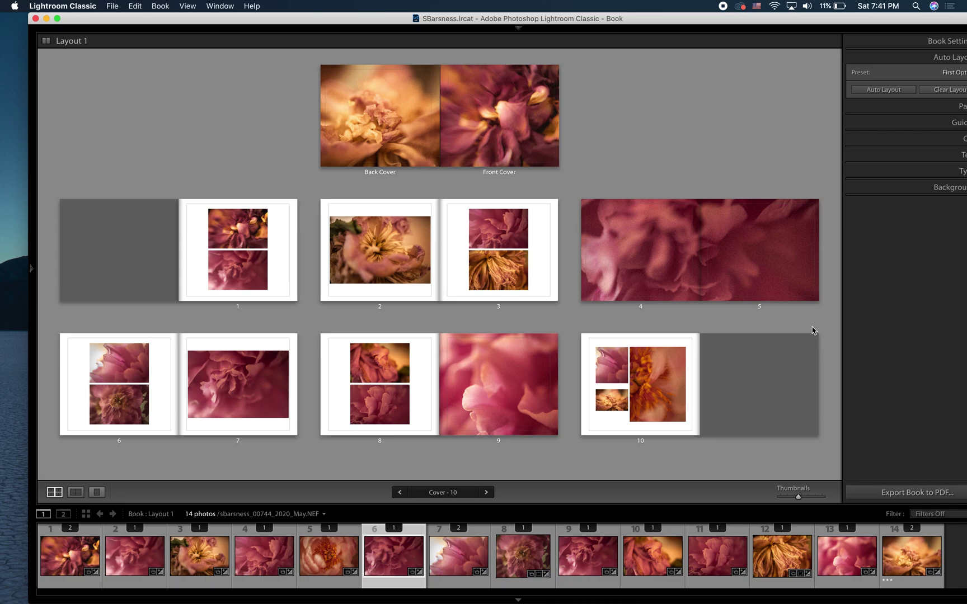
Step: Turn off the display of all layout guides for the book pages
mouse_move(889, 23)
left_click_drag(890, 22, 778, 21)
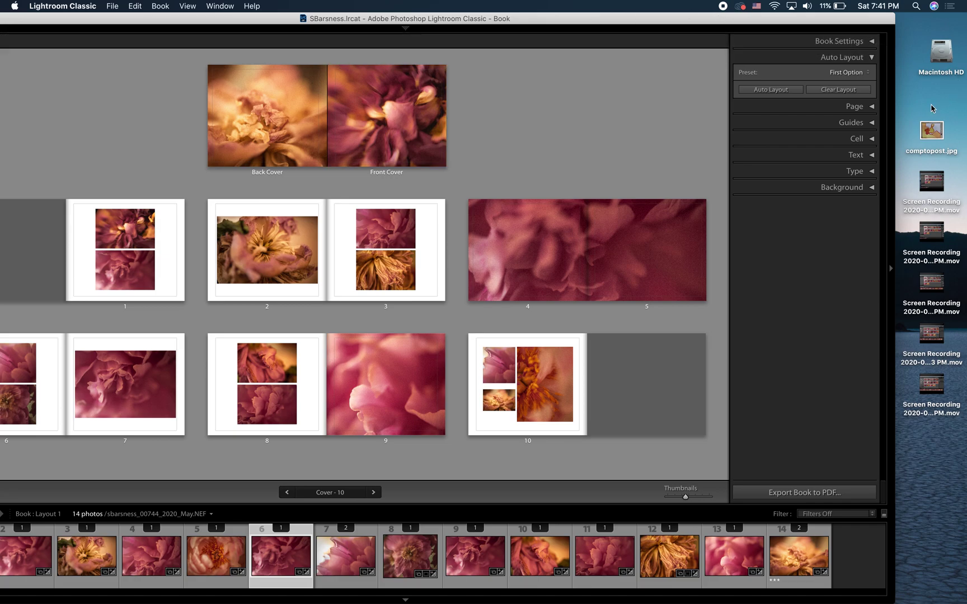
left_click(871, 123)
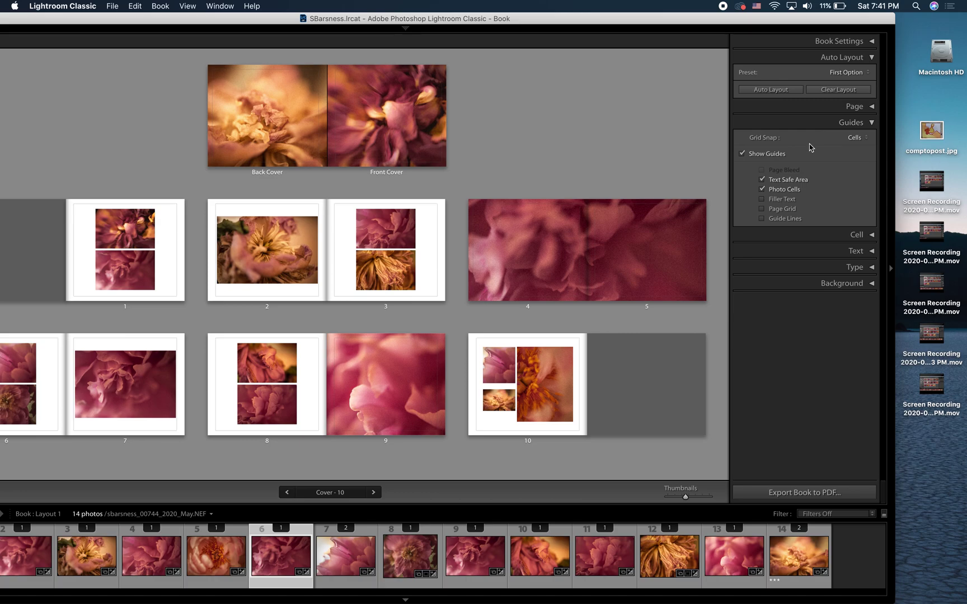
left_click(742, 153)
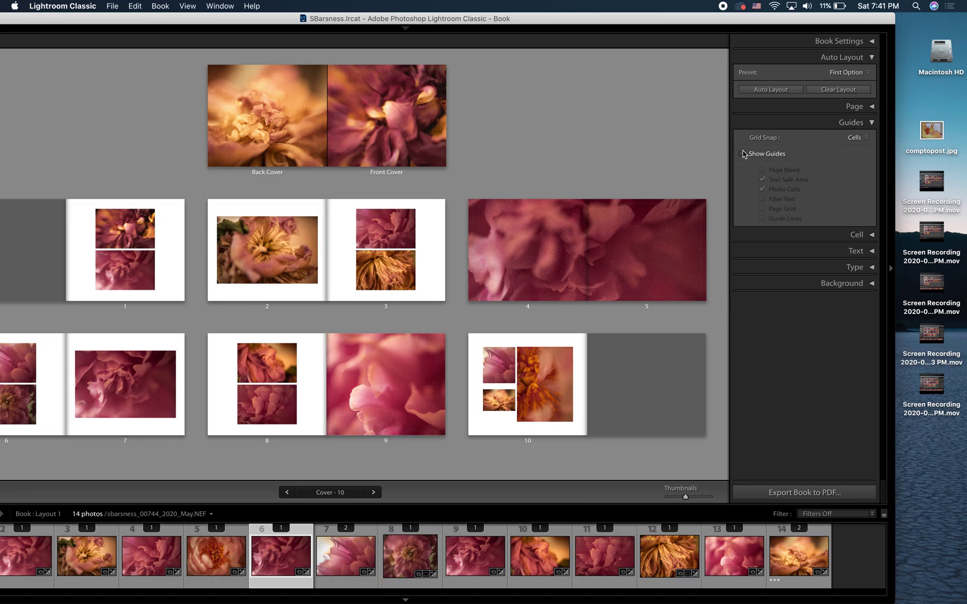
left_click(742, 153)
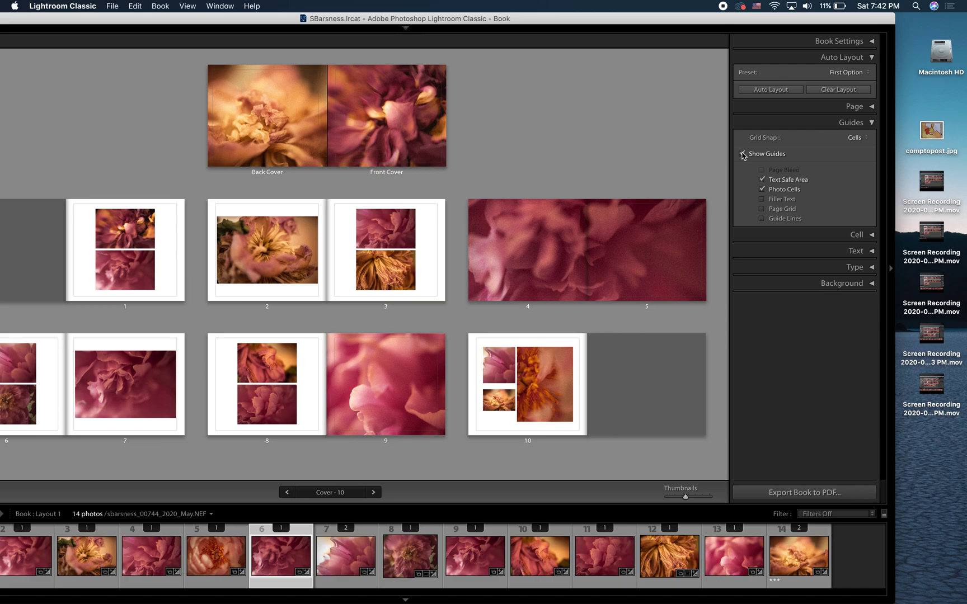
left_click(743, 153)
left_click(872, 122)
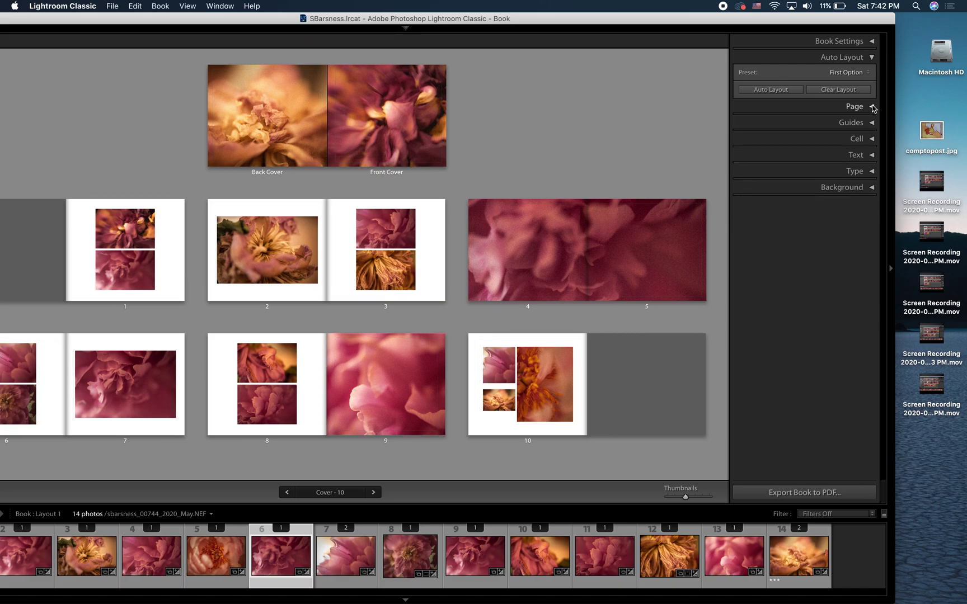
Step: Try linked cell padding of 82 pt on the upper photo on page 3, and reset it to 0 pt
left_click(871, 139)
left_click(612, 238)
left_click(519, 275)
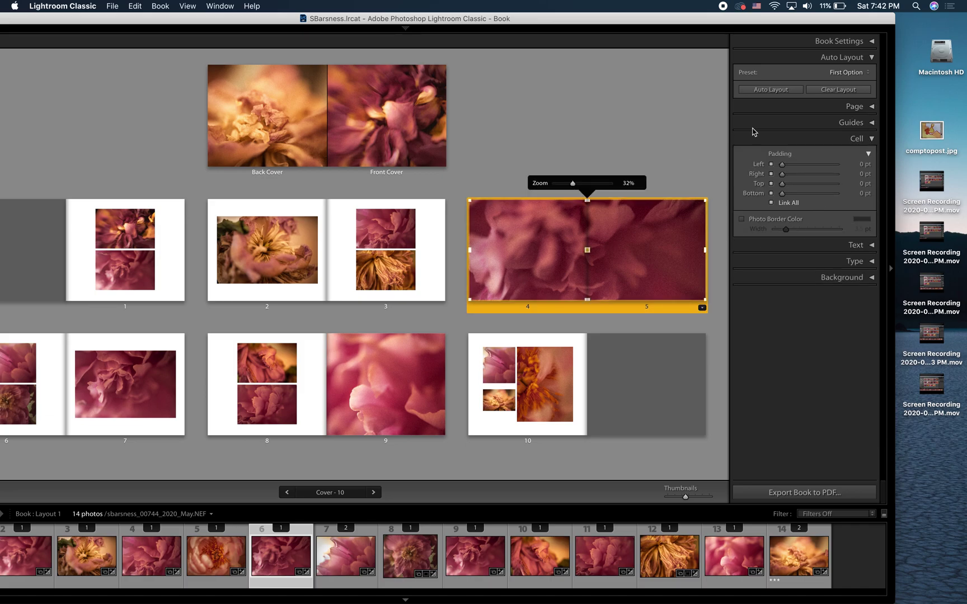
left_click(371, 229)
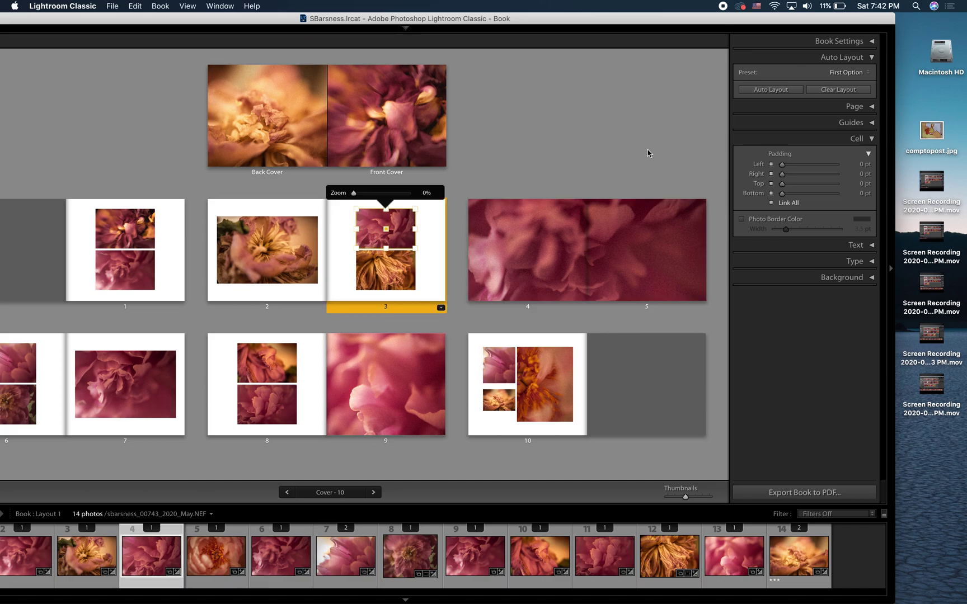
left_click_drag(782, 166, 795, 165)
double_click(762, 164)
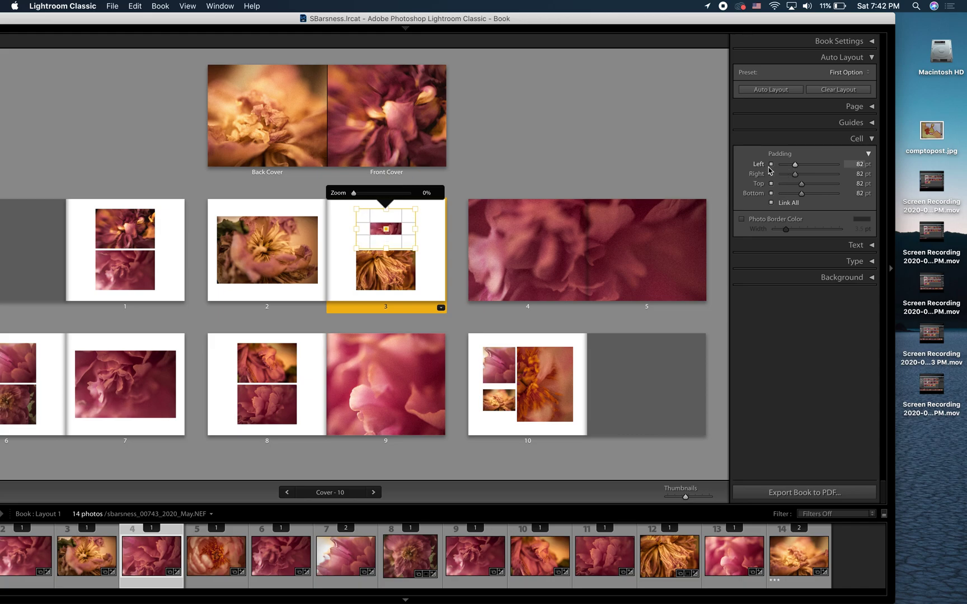
double_click(753, 166)
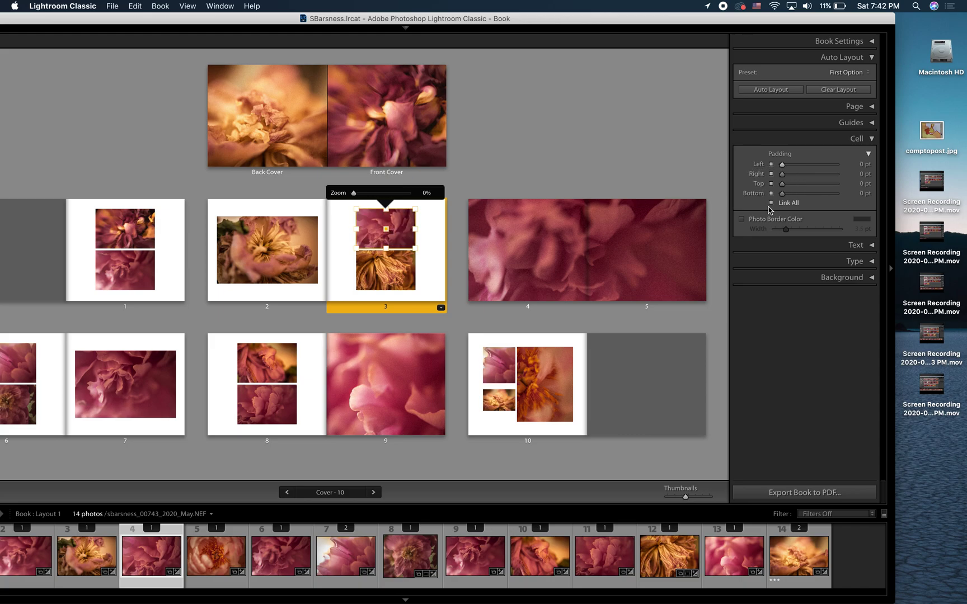
Step: Select the lower photo on page 3 and display that page on its own
left_click(386, 270)
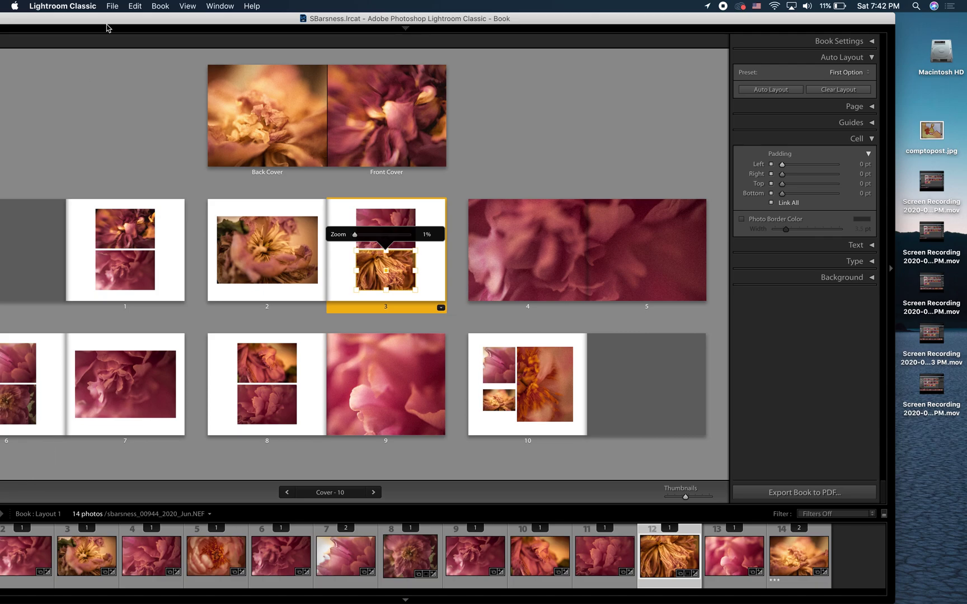
mouse_move(118, 24)
left_click_drag(118, 22, 218, 20)
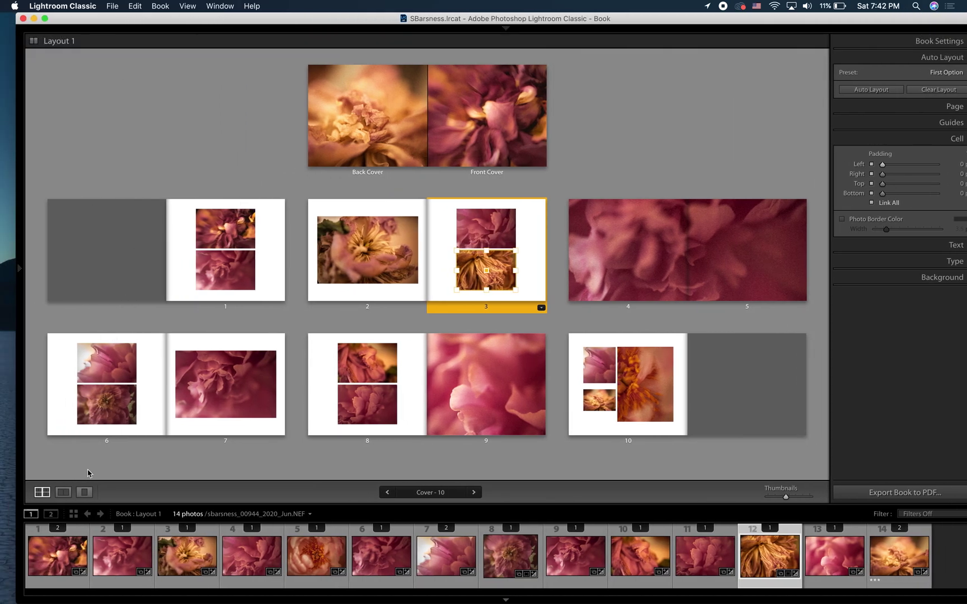
left_click(84, 492)
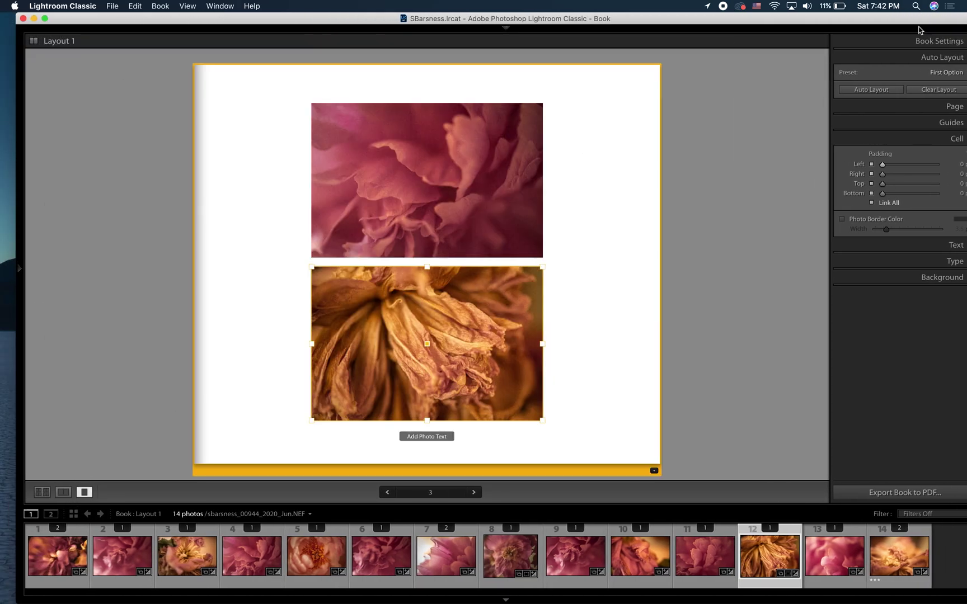
mouse_move(906, 22)
left_click_drag(906, 23, 794, 23)
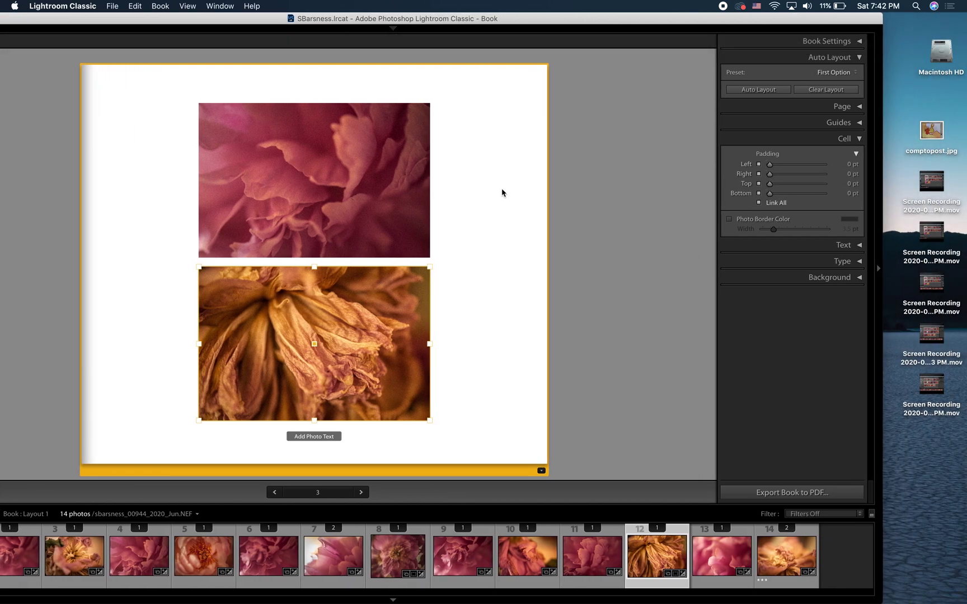
Step: Unlink the padding sides for the upper photo on page 3, keeping the padding at 0 pt
left_click(280, 170)
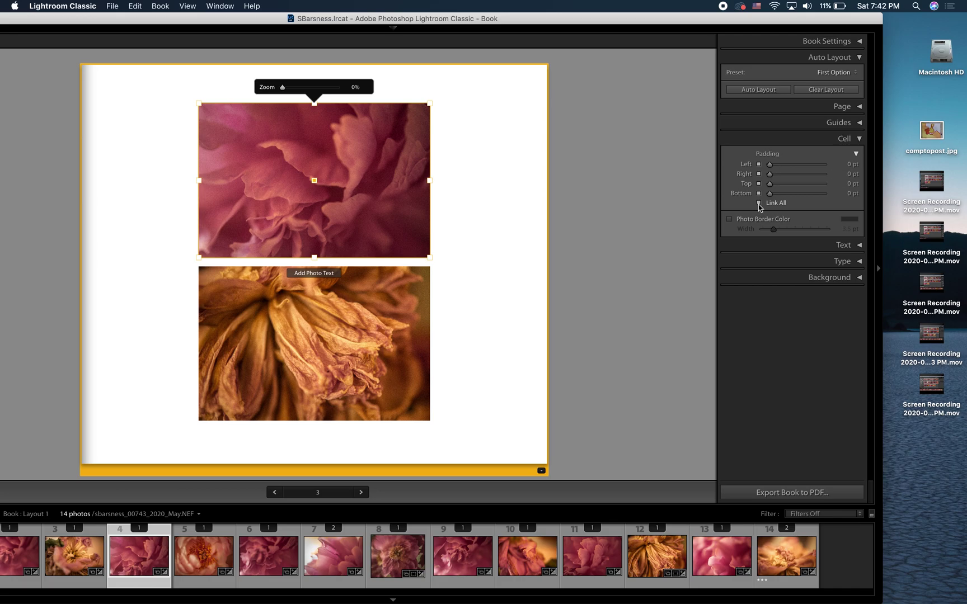
mouse_move(764, 167)
left_mouse_down()
mouse_move(790, 167)
mouse_move(767, 168)
left_mouse_up()
left_click(759, 203)
mouse_move(770, 166)
left_mouse_down()
mouse_move(798, 170)
mouse_move(751, 168)
mouse_move(805, 174)
mouse_move(754, 178)
left_mouse_up()
Step: Add a photo border to the upper photo on page 3 and colour it dark green (H 96, S 55%, L 17%)
left_click(730, 220)
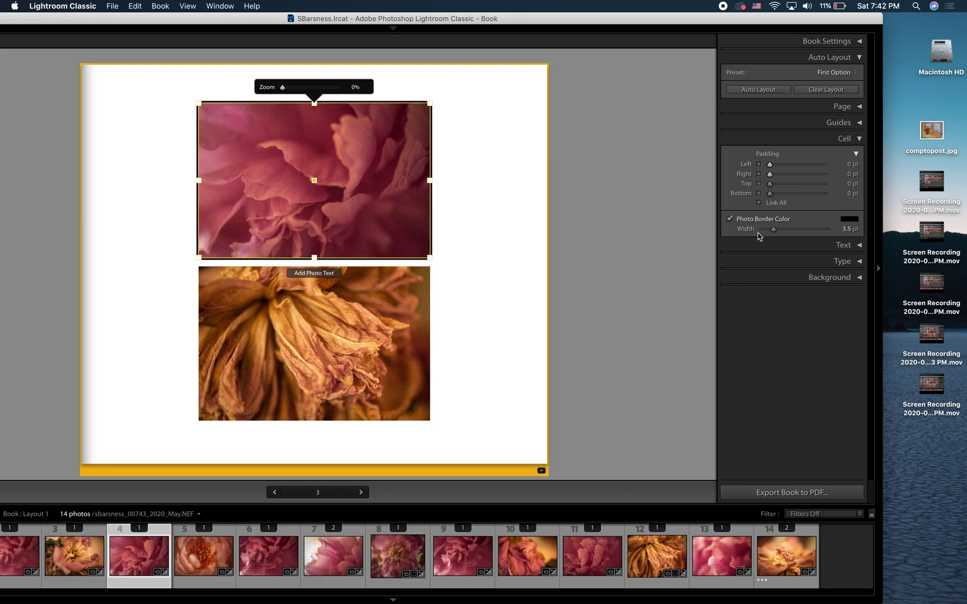
left_click(844, 222)
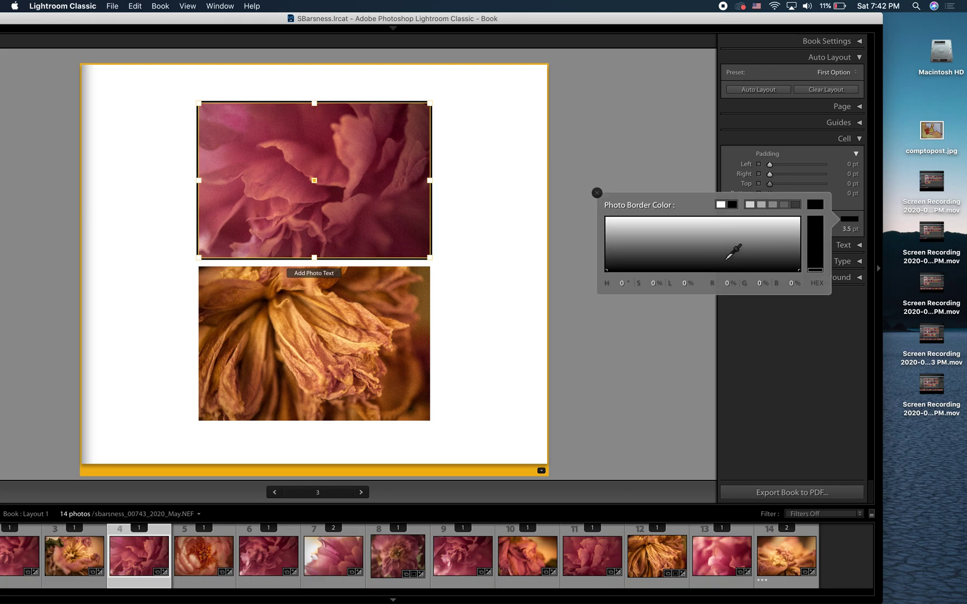
left_click(747, 251)
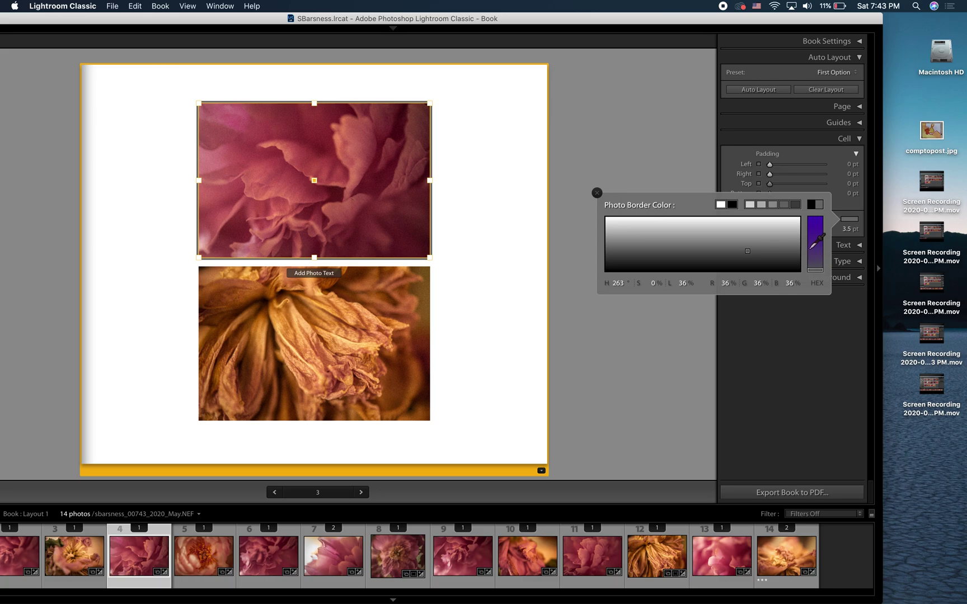
left_click(815, 241)
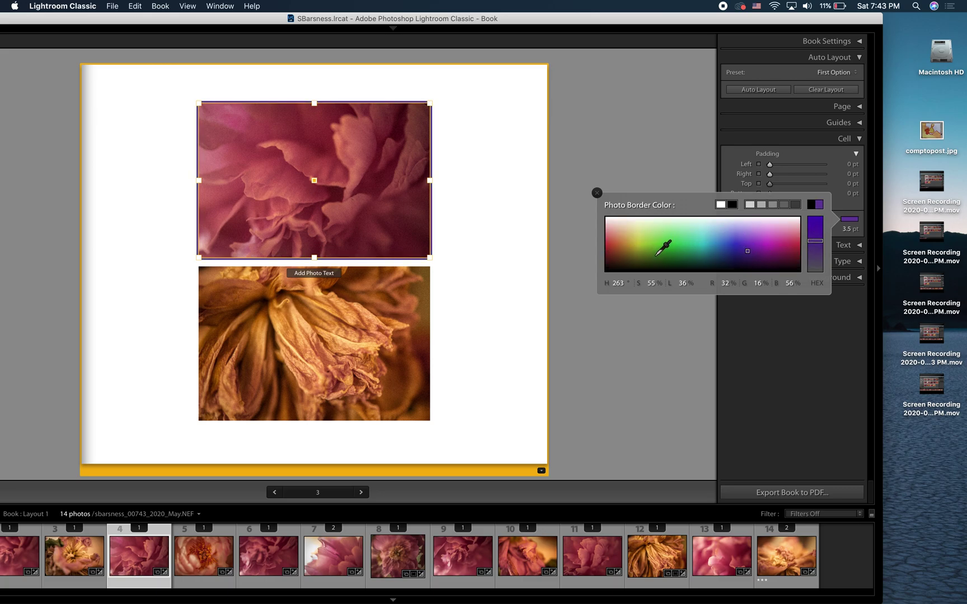
left_click(654, 255)
left_click(658, 261)
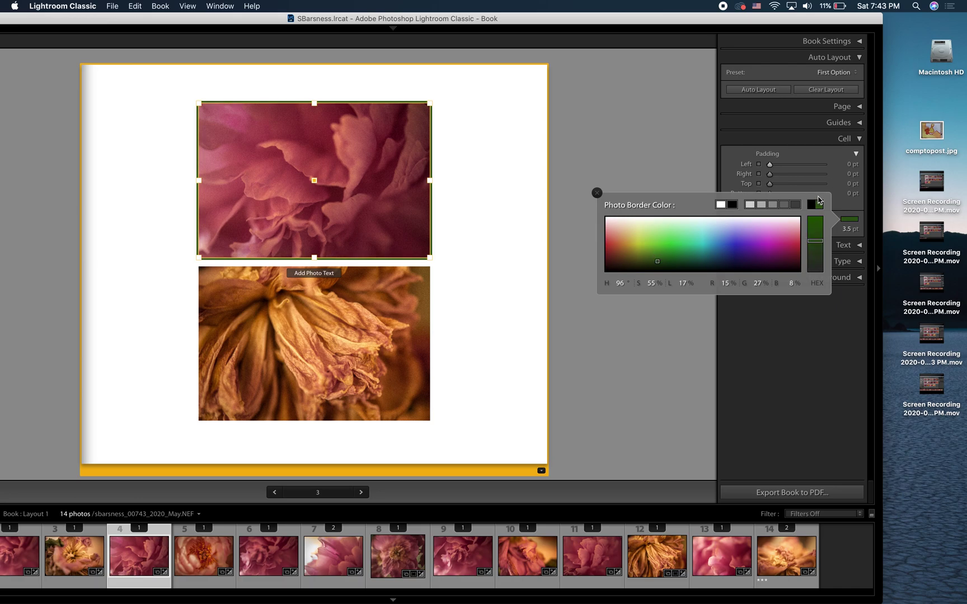
left_click(859, 204)
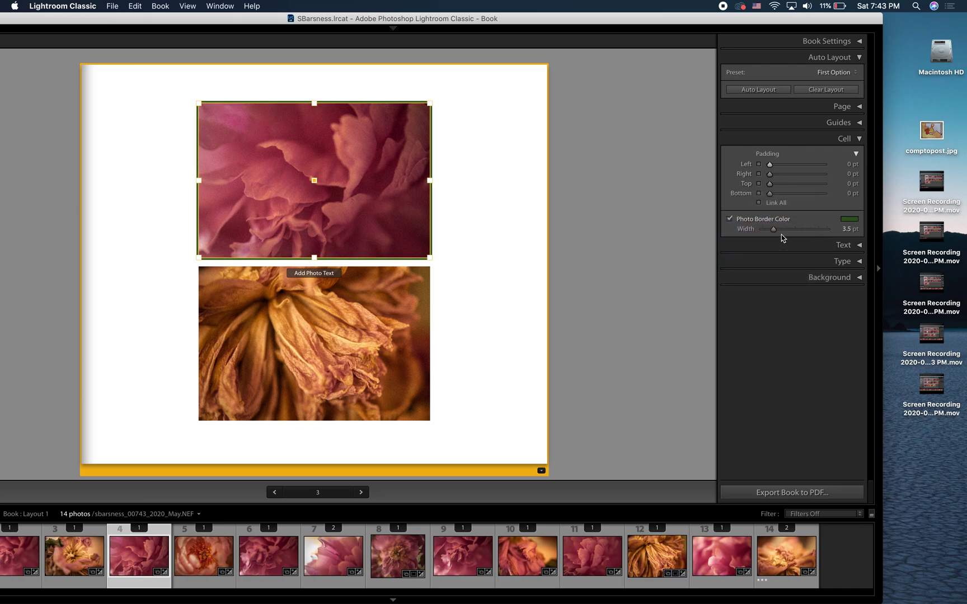
Step: Try border widths of 11.3 pt and 6.7 pt on the upper photo on page 3, and remove the border
left_click_drag(774, 229, 800, 230)
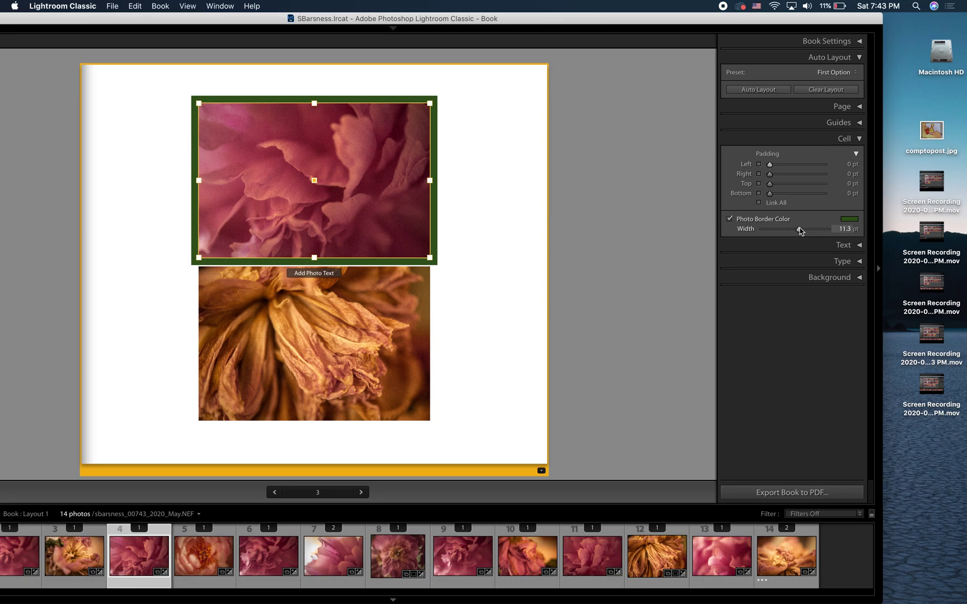
left_click_drag(799, 229, 783, 229)
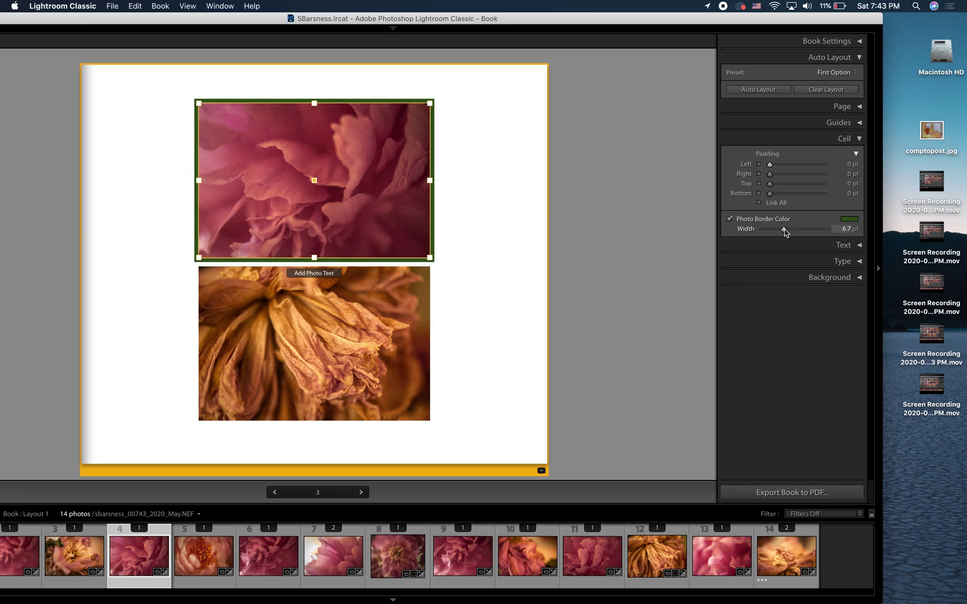
left_click(729, 218)
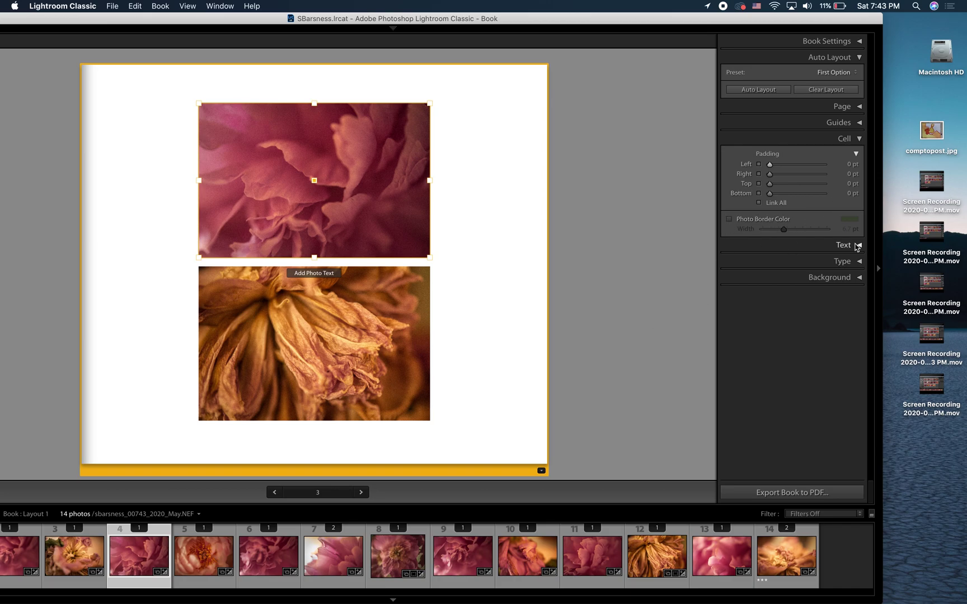
left_click(859, 140)
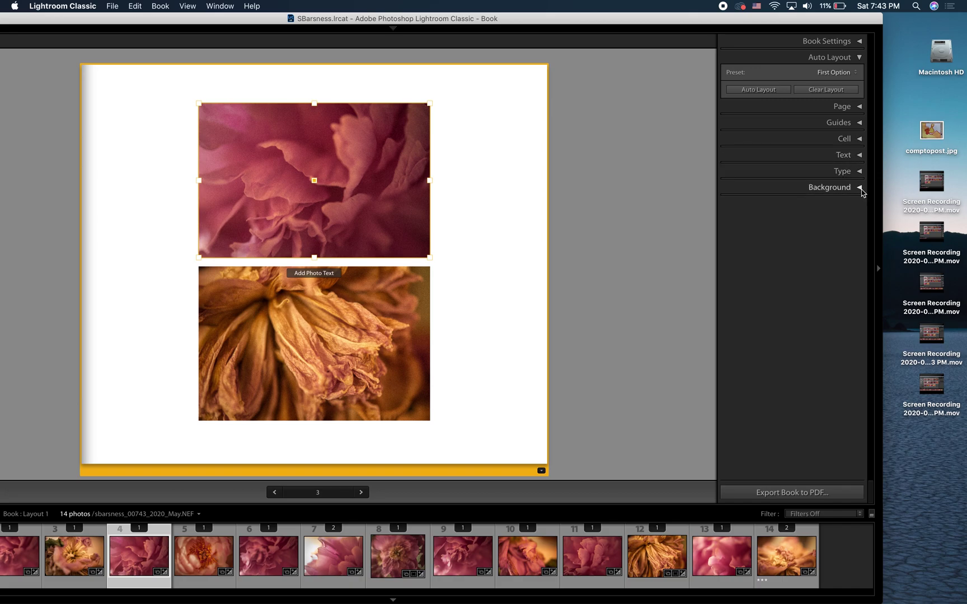
Step: Open the background settings and display all pages of the book in the multi-page view
left_click(859, 188)
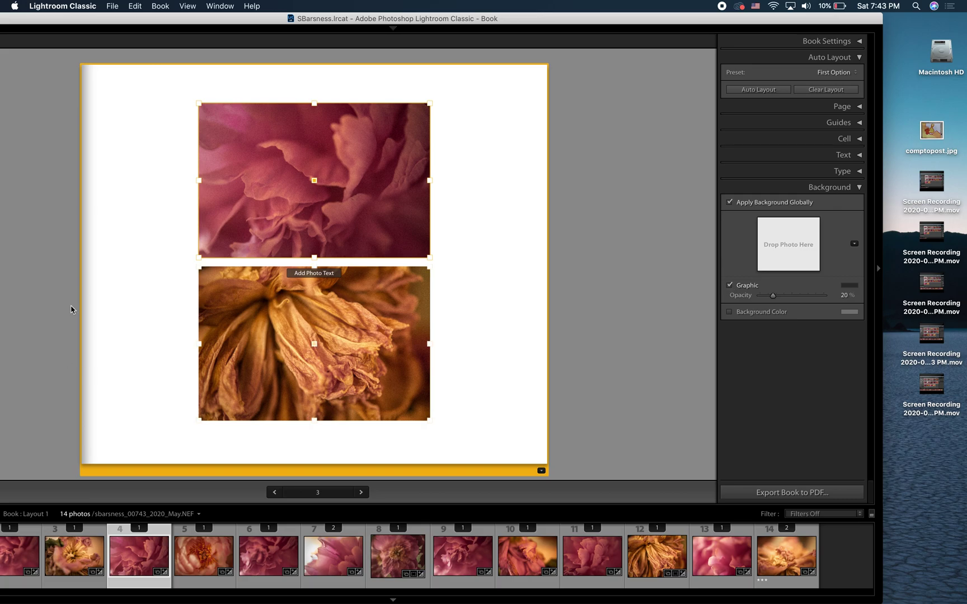
left_click_drag(185, 22, 312, 9)
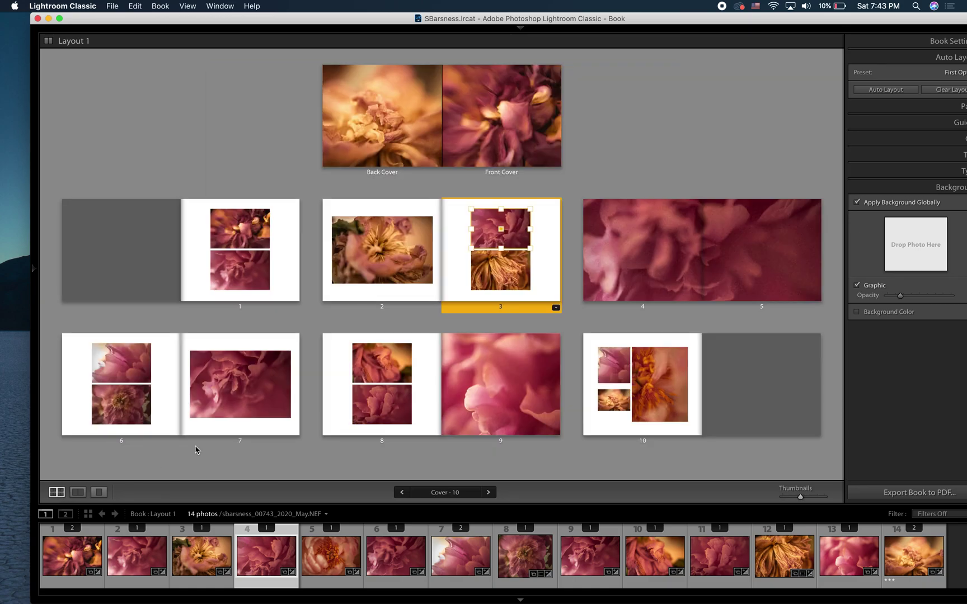
left_click(56, 492)
left_click_drag(893, 18, 785, 18)
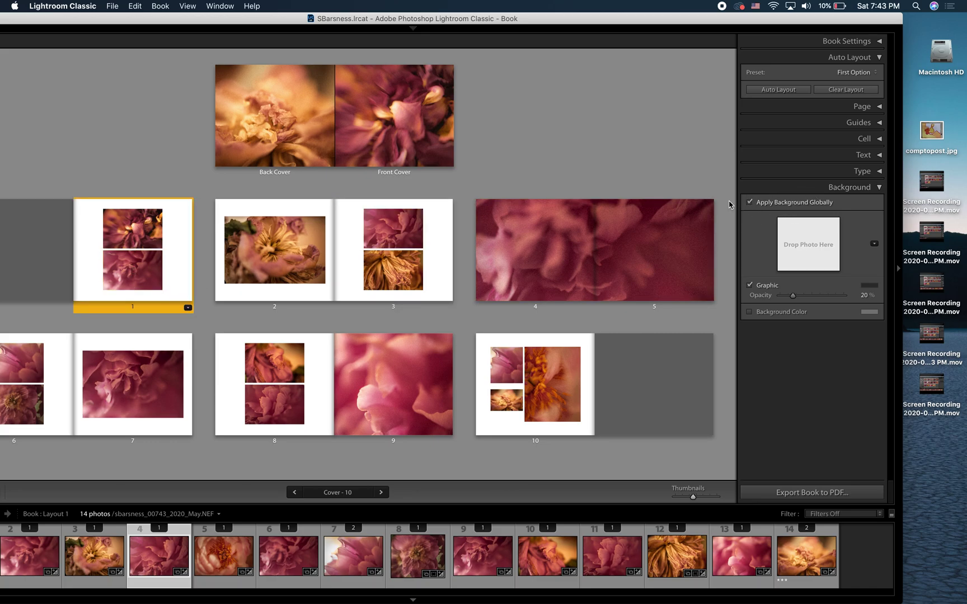
Step: Turn off the background graphic and apply a purple background colour (H 256, S 65%, L 45%) to all pages
left_click(750, 286)
left_click(749, 312)
left_click(869, 314)
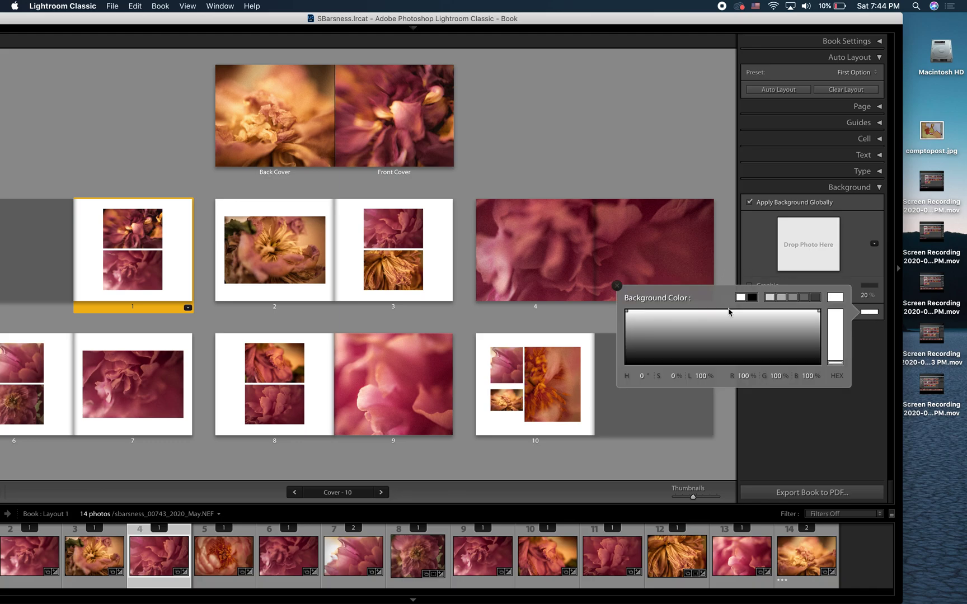
left_click(763, 339)
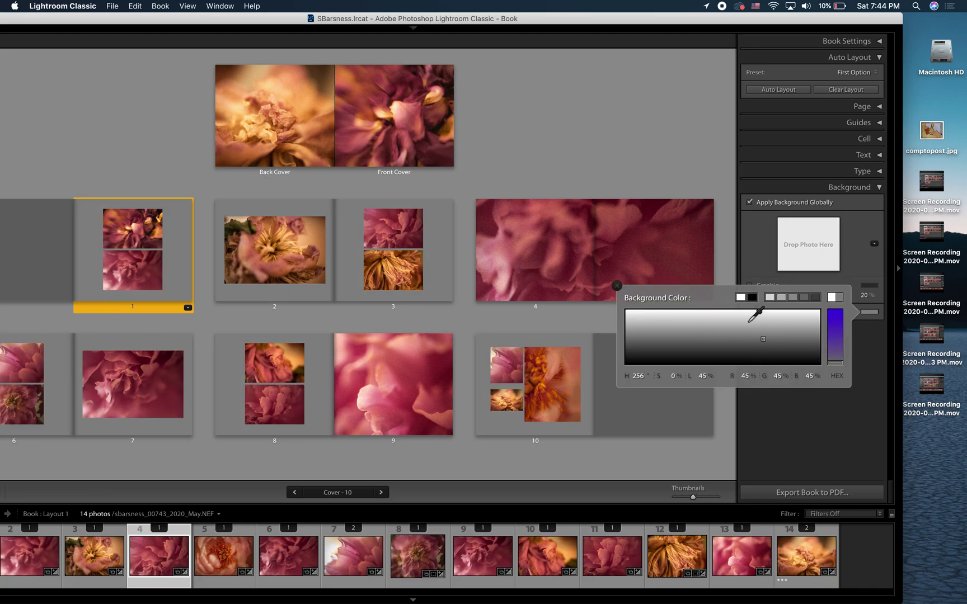
mouse_move(834, 336)
left_mouse_down()
mouse_move(840, 347)
mouse_move(835, 329)
left_mouse_up()
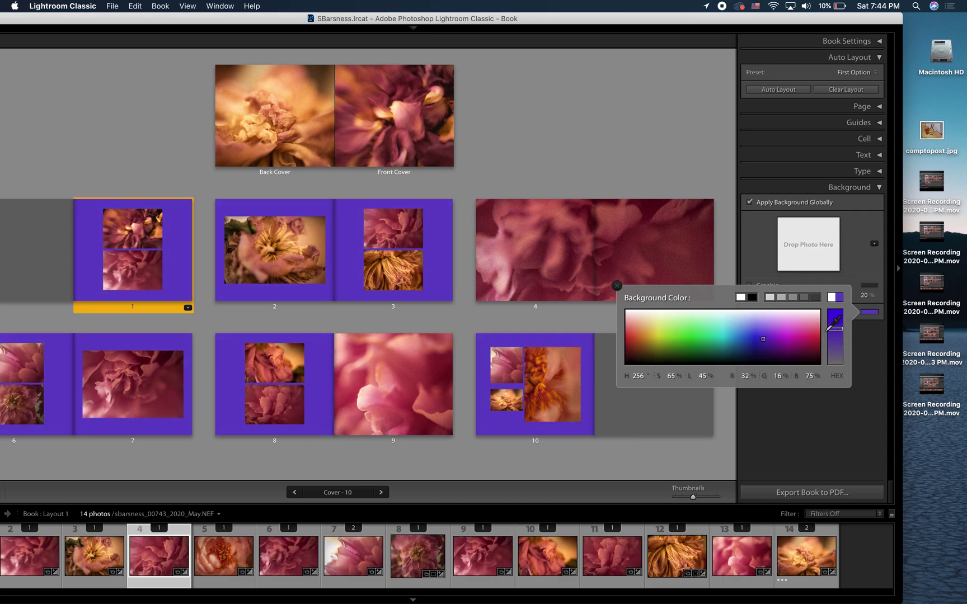
Step: Try several green shades and a pale yellow (H 65, S 65%, L 83%) as the background colour of all pages
left_click(699, 344)
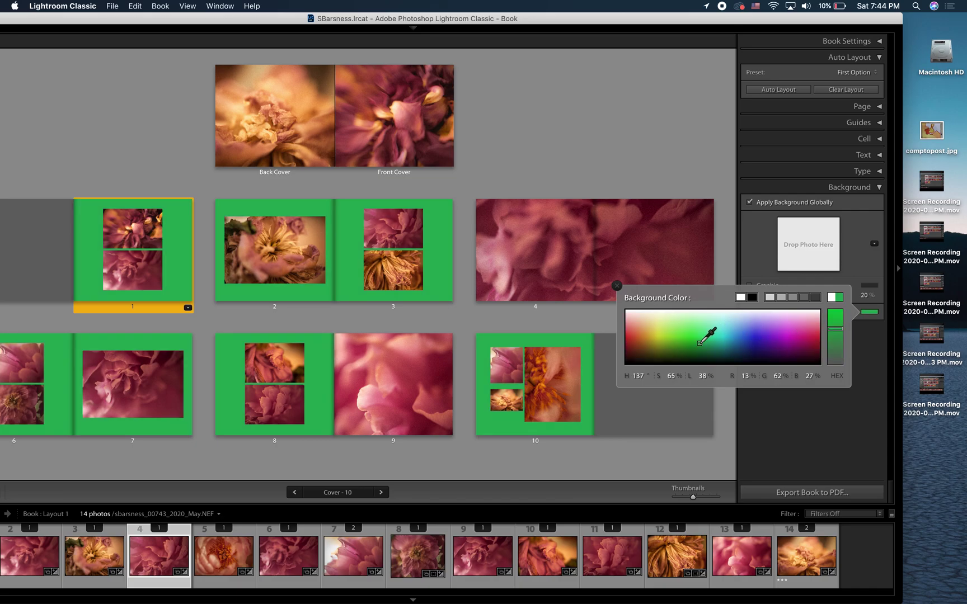
left_click(693, 323)
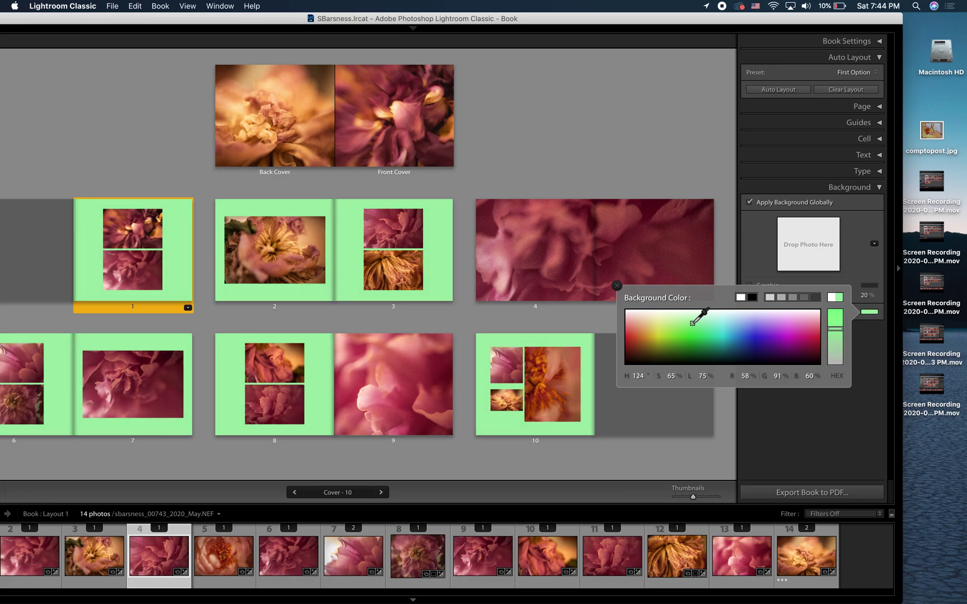
left_click(680, 315)
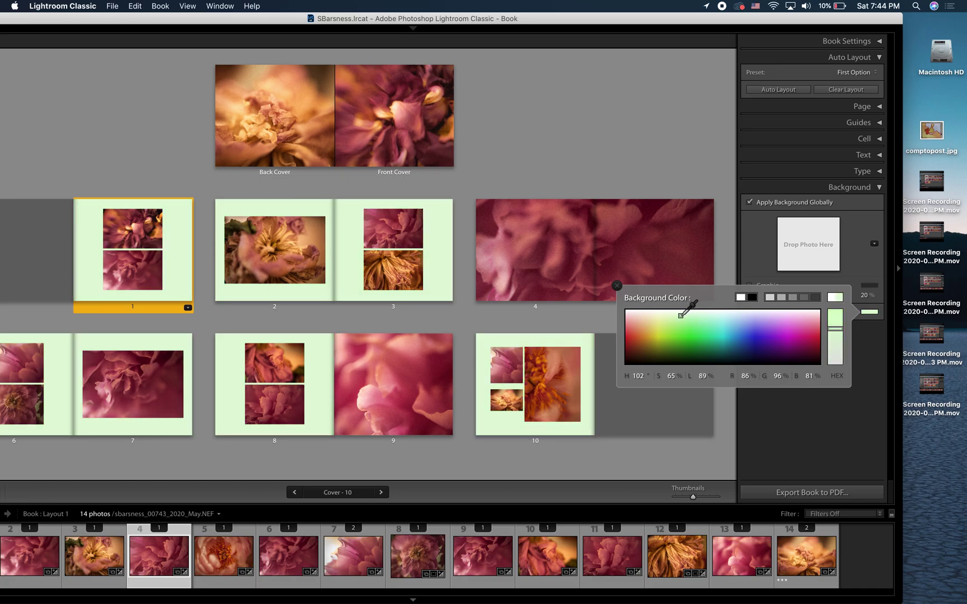
left_click(681, 348)
left_click(678, 315)
left_click(660, 318)
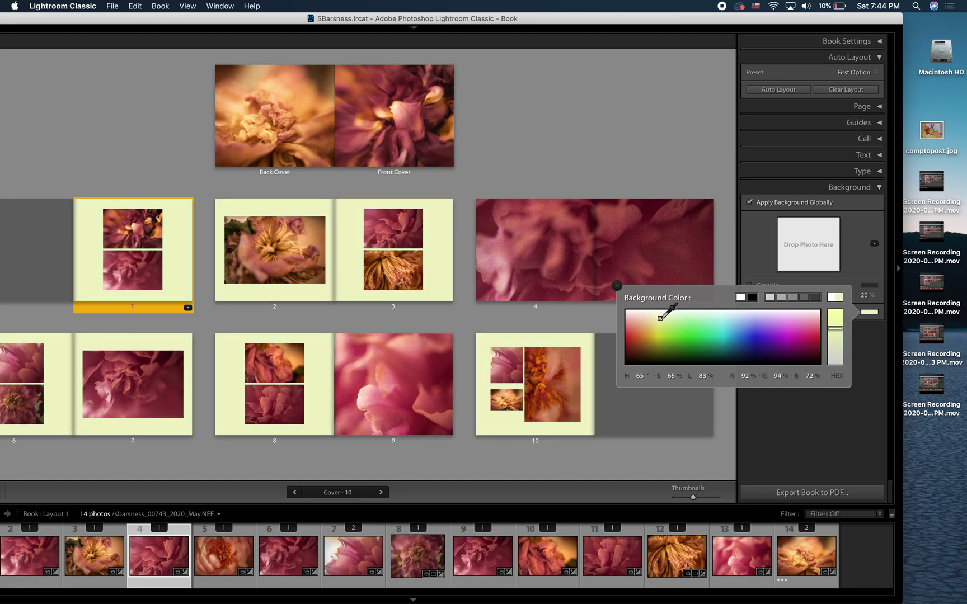
Step: Try warmer beige tones and a light cream (H 46, S 65%, L 92%) as the background colour of all pages
left_click(651, 320)
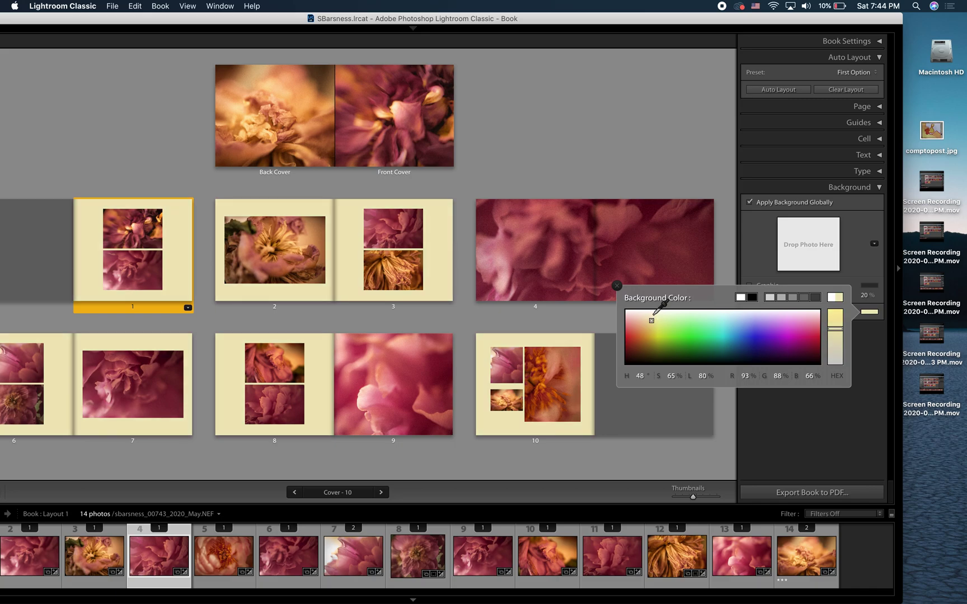
left_click(652, 313)
left_click(653, 320)
left_click(649, 314)
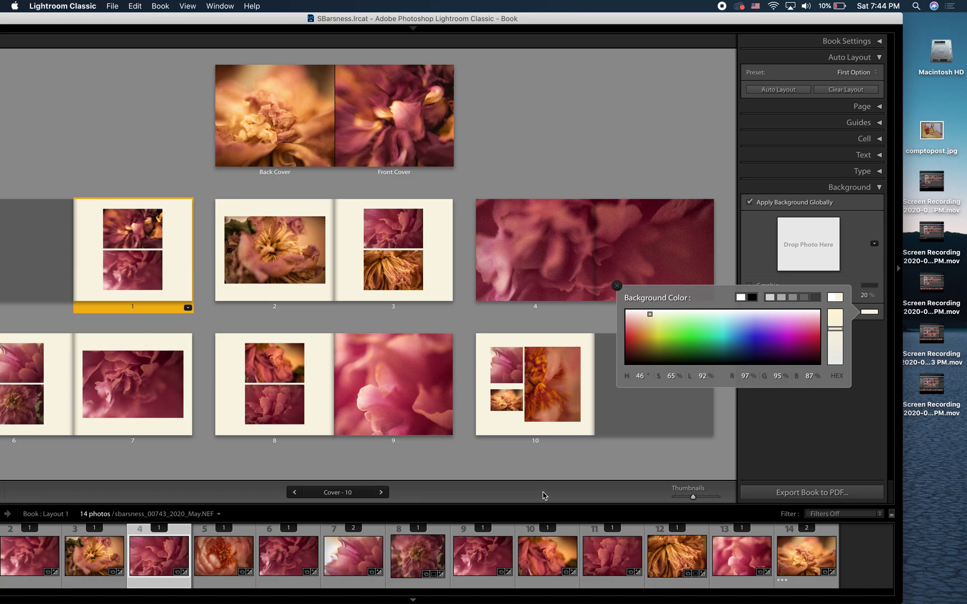
Step: Set the background colour of all pages to dark brown (H 33, S 65%, L 7%), and switch it off and back on
left_click(643, 359)
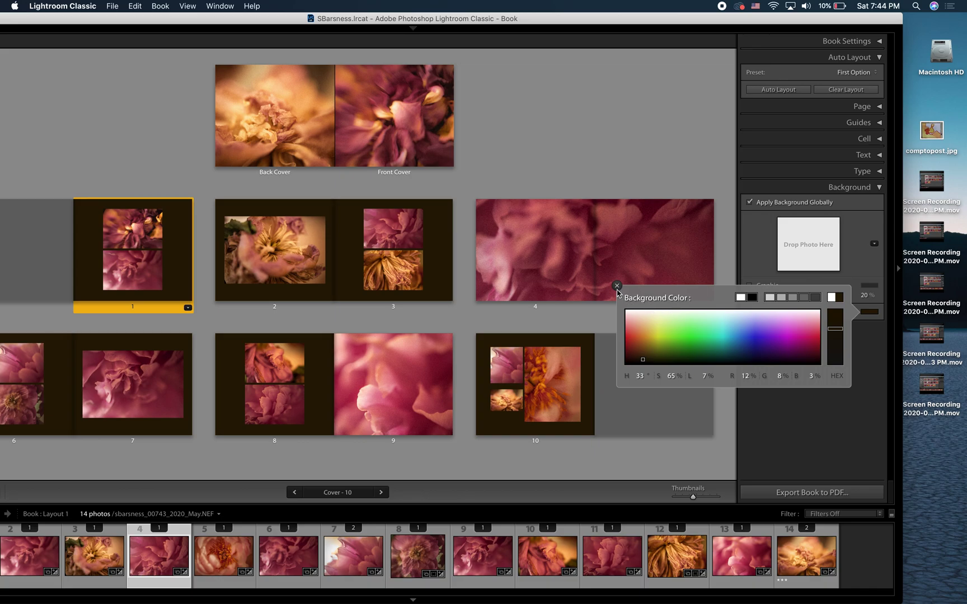
left_click(617, 286)
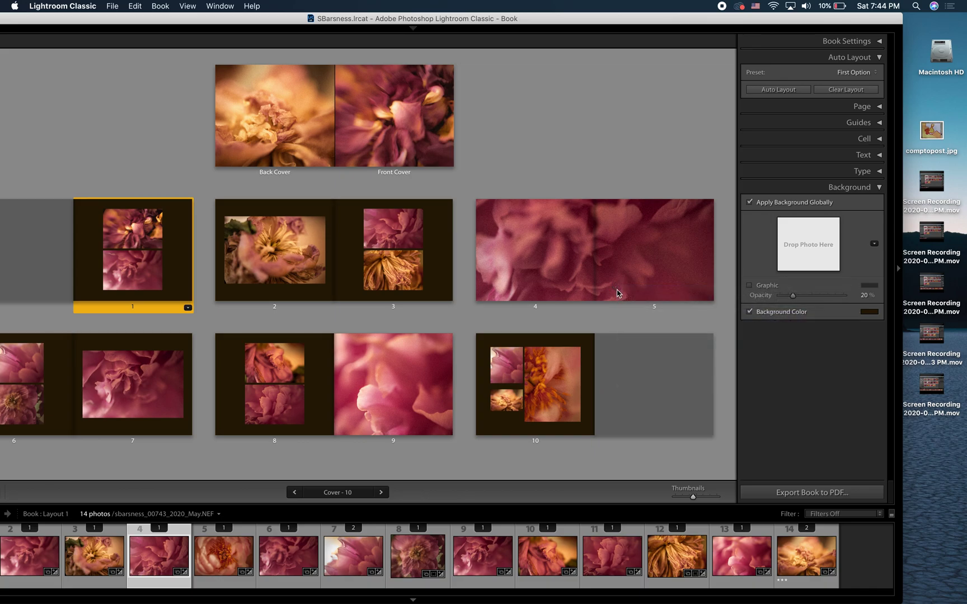
left_click(749, 312)
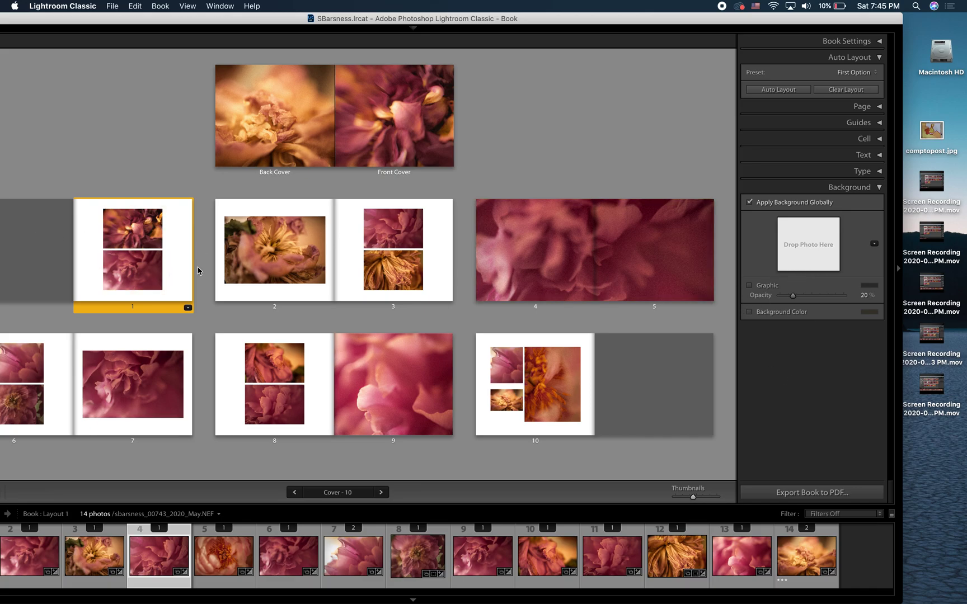
left_click(750, 311)
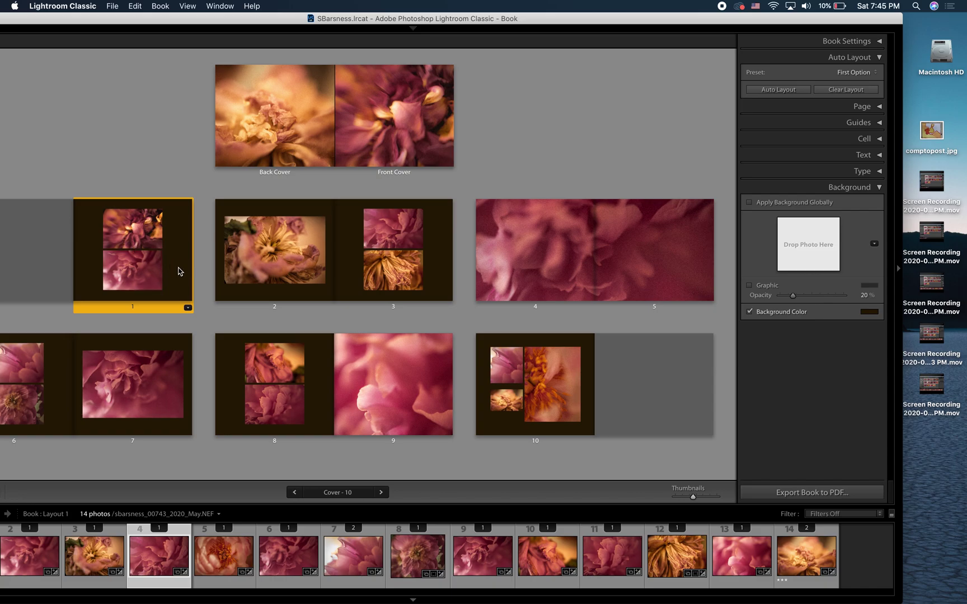
Step: With global background application off, colour only page 1's background pale yellow (H 65, S 65%, L 88%)
left_click(869, 313)
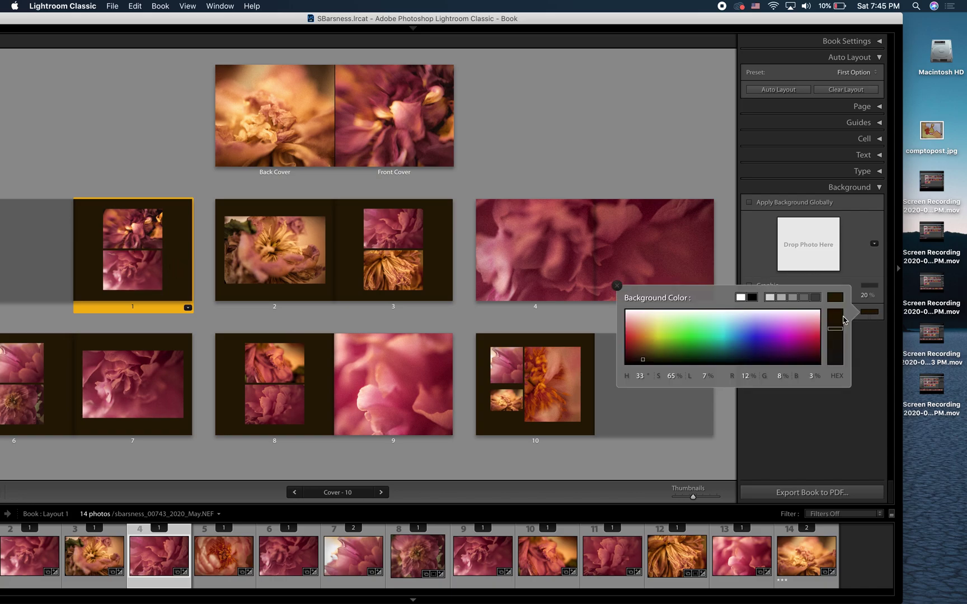
left_click(681, 337)
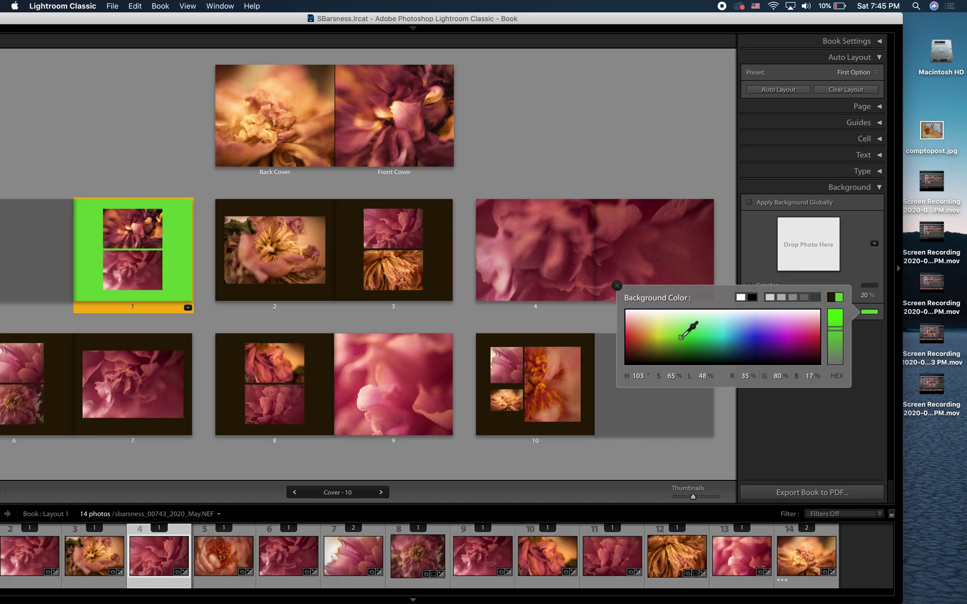
left_click(660, 316)
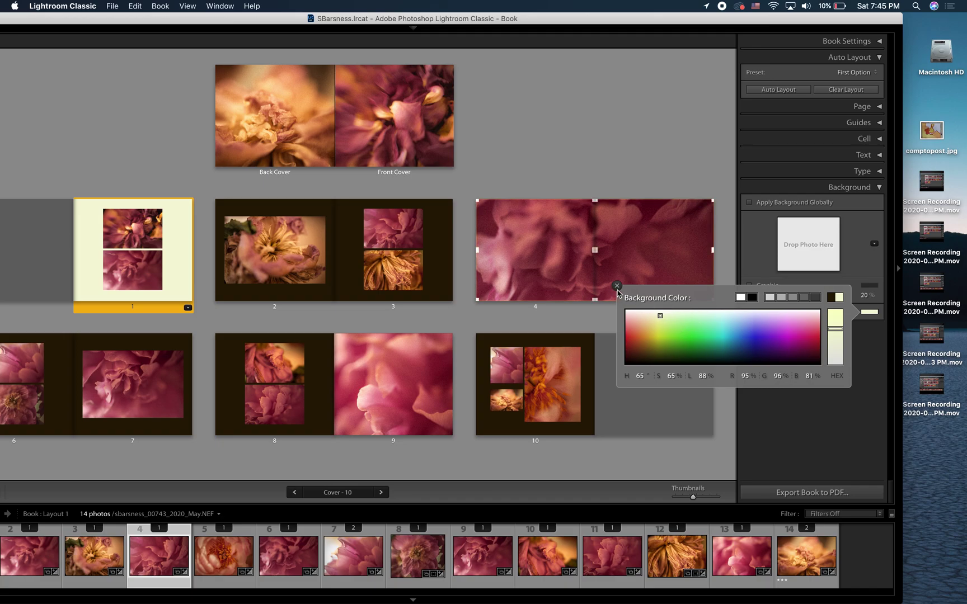
left_click(616, 286)
Step: Start exporting the book to PDF
left_click_drag(572, 22, 611, 30)
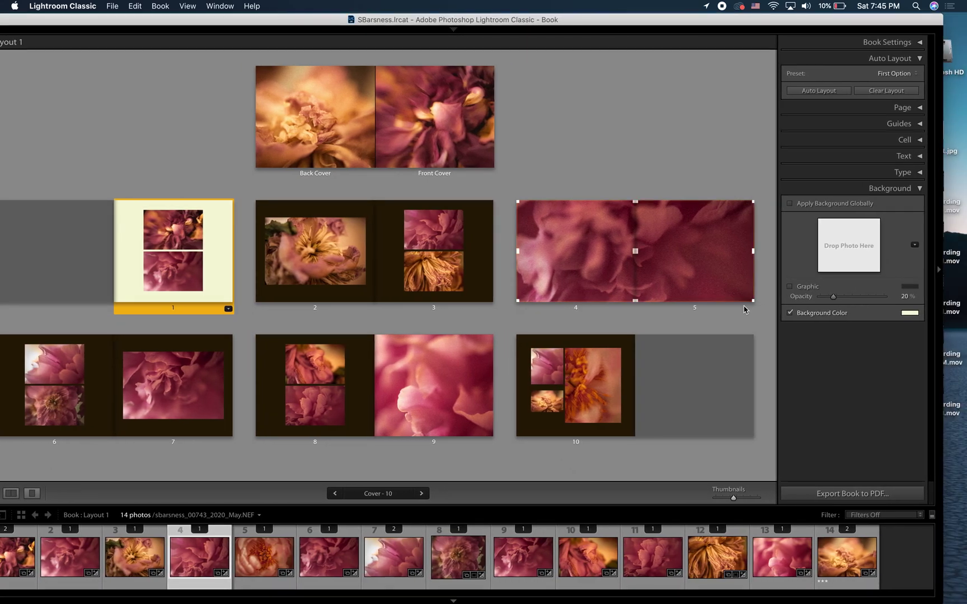
left_click(870, 495)
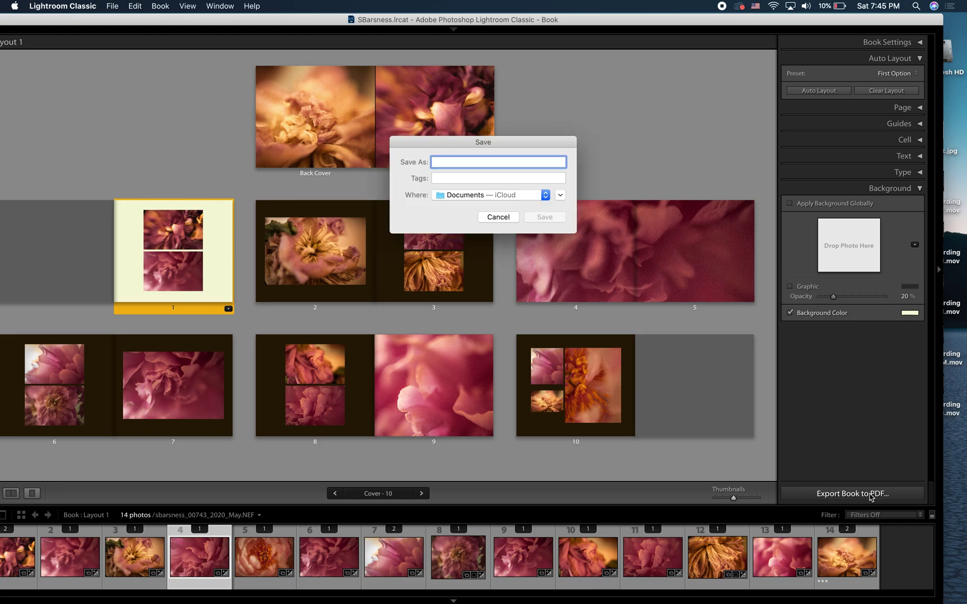